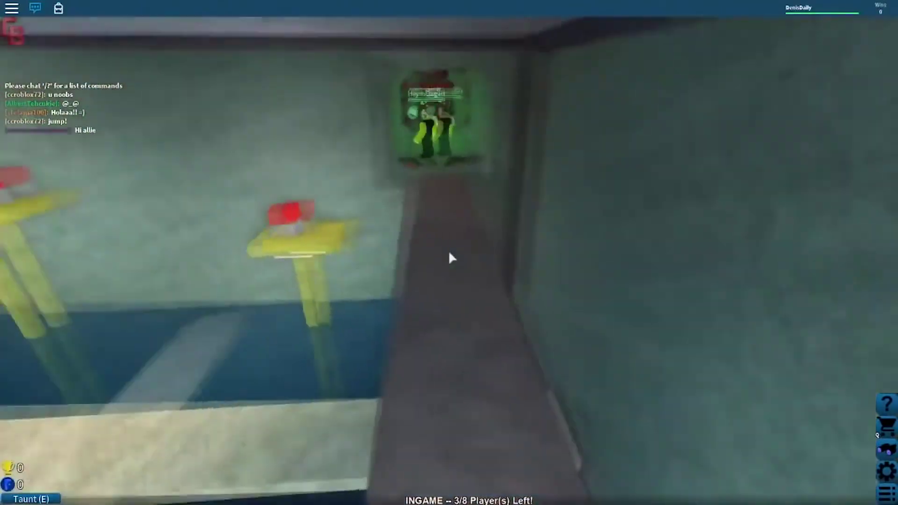
key("w")
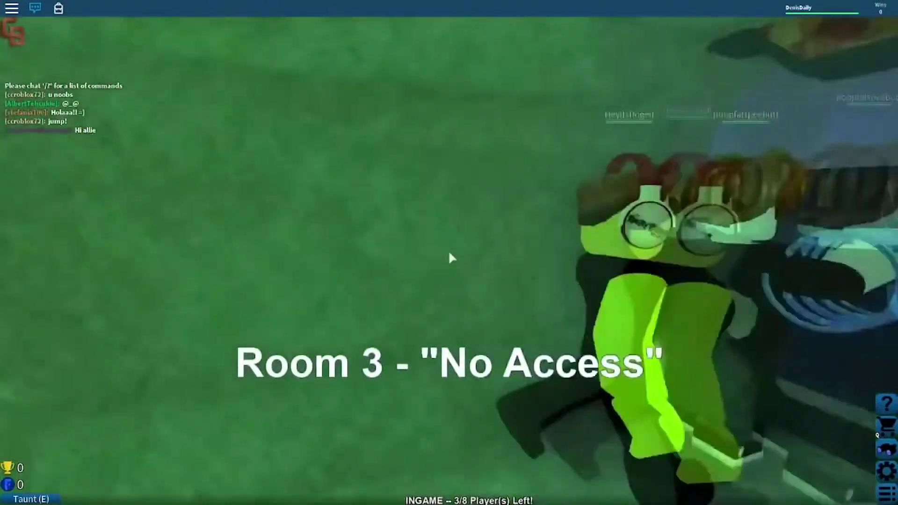
key("w")
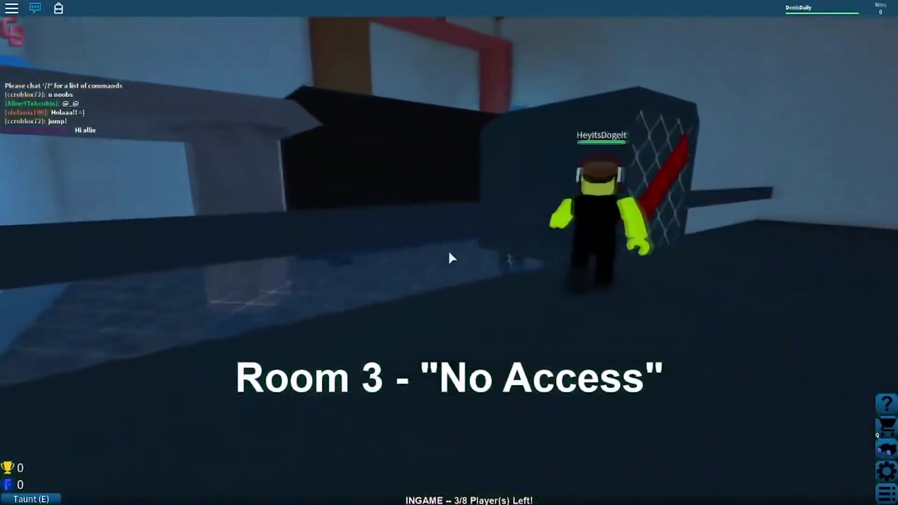
key("w")
key("space")
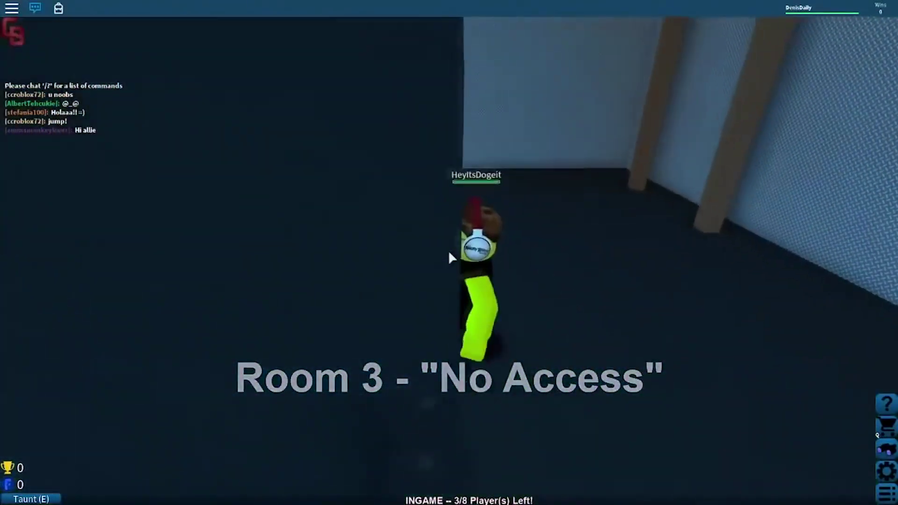
key("w")
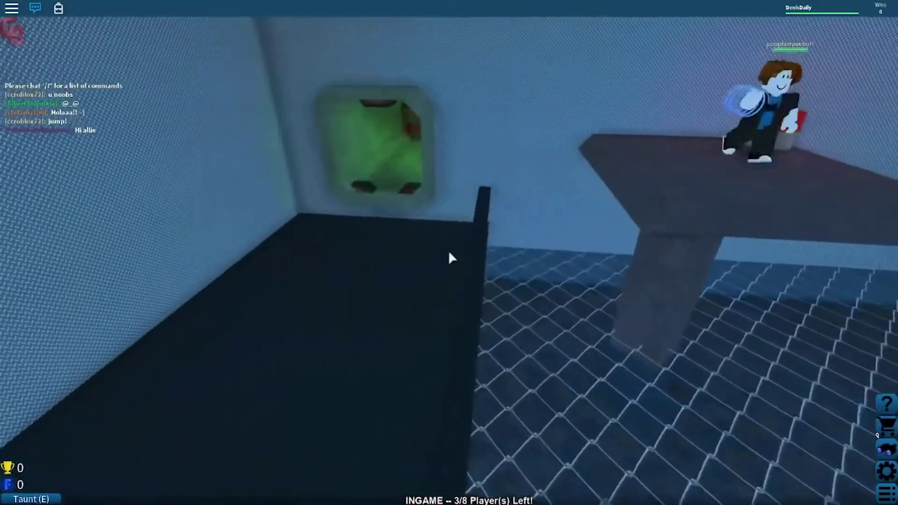
key("w")
key("space")
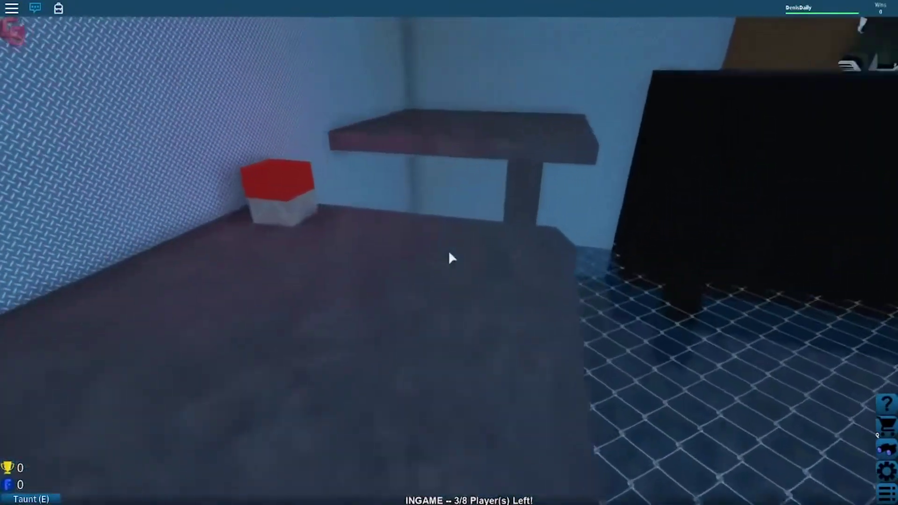
key("w")
key("space")
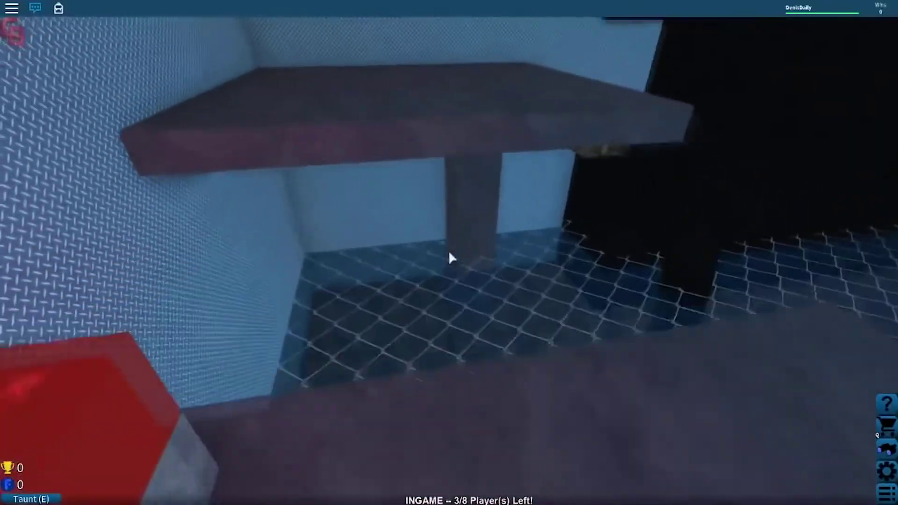
key("w")
key("space")
key("space")
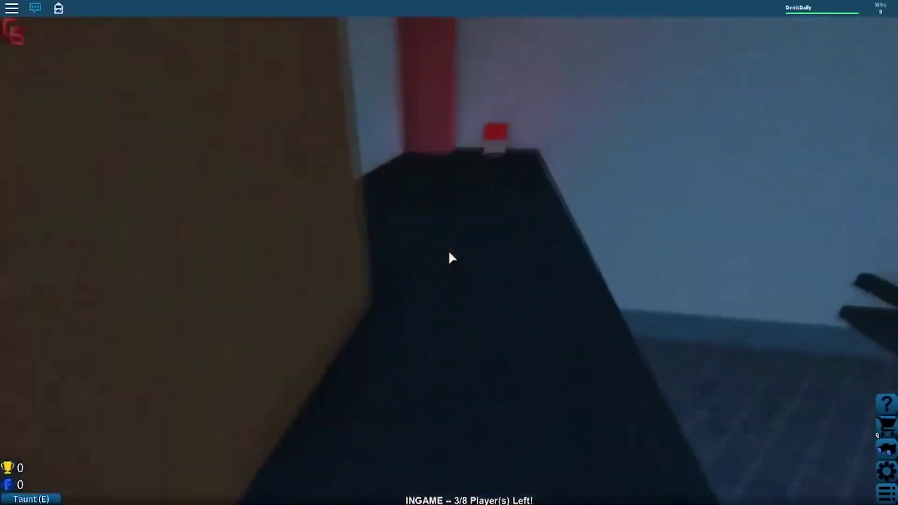
key("w")
key("space")
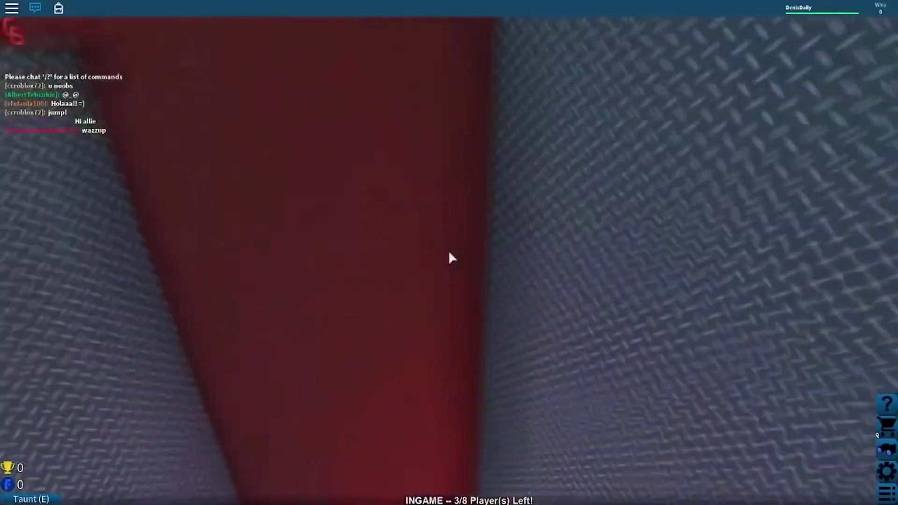
key("space")
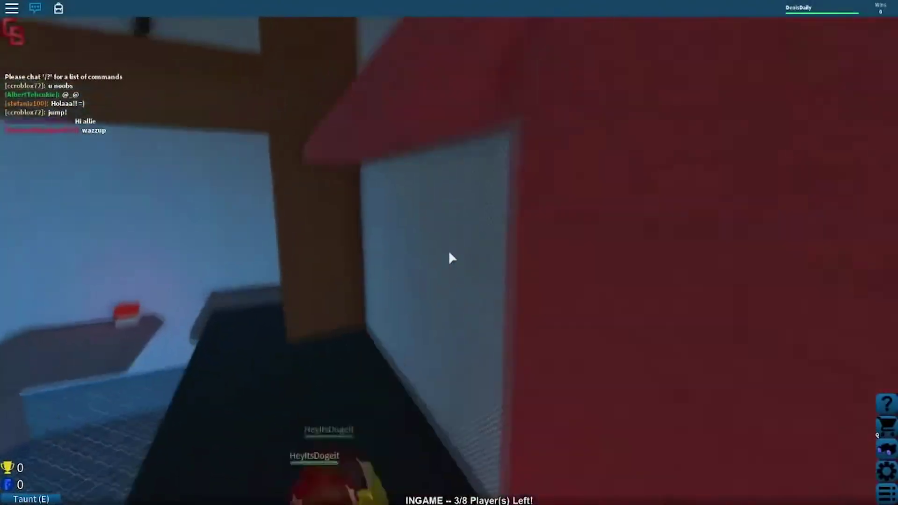
key("space")
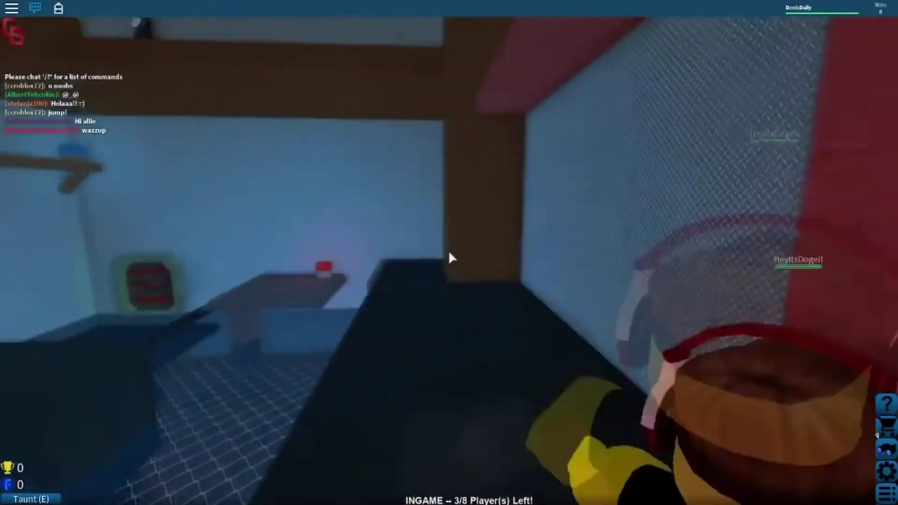
key("space")
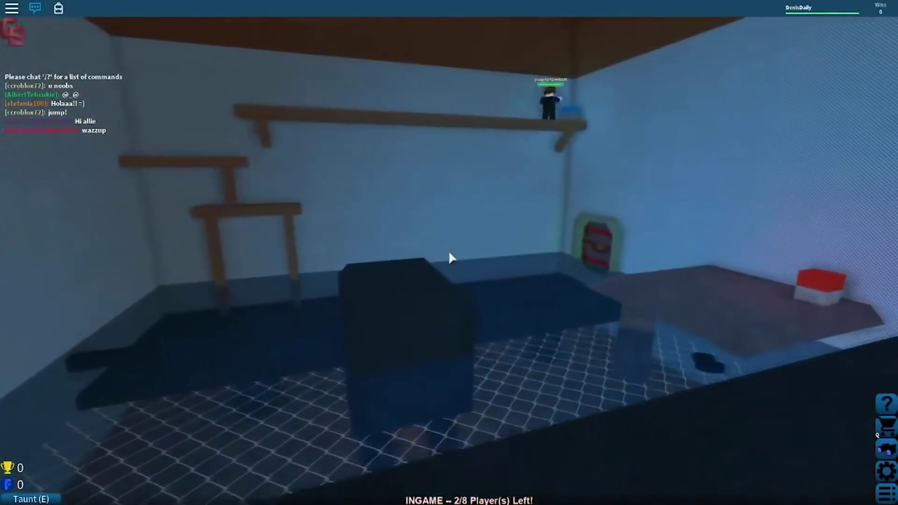
key("w")
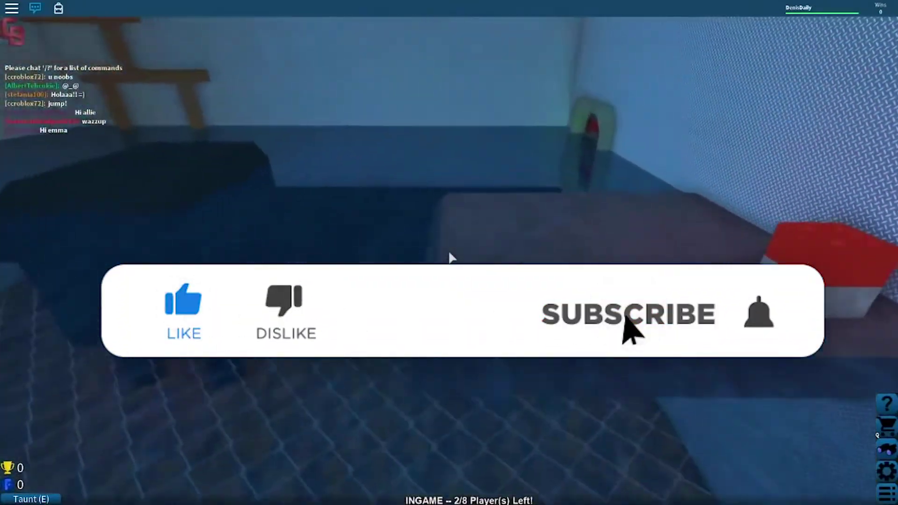
key("w")
key("w")
key("space")
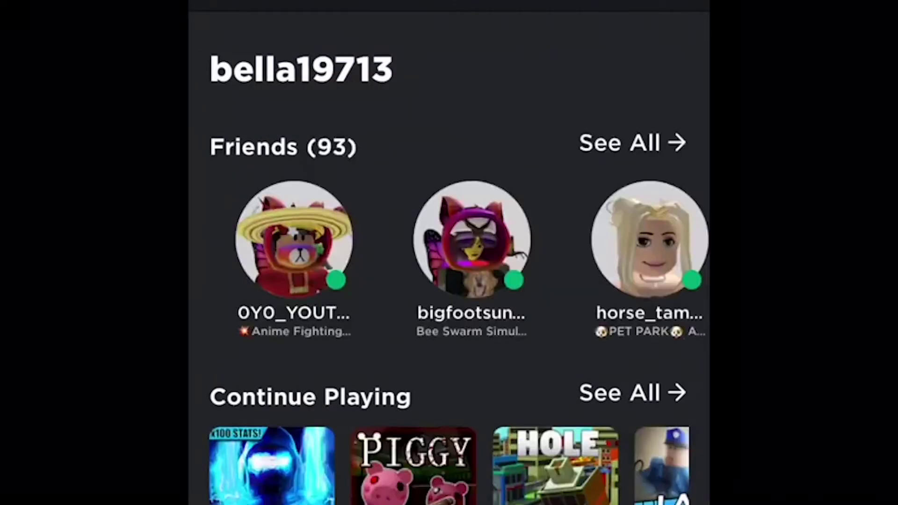
- Open the Avatar Editor from the Roblox home page
left_click_drag(189, 253, 292, 253)
scroll(449, 259, "left", 1)
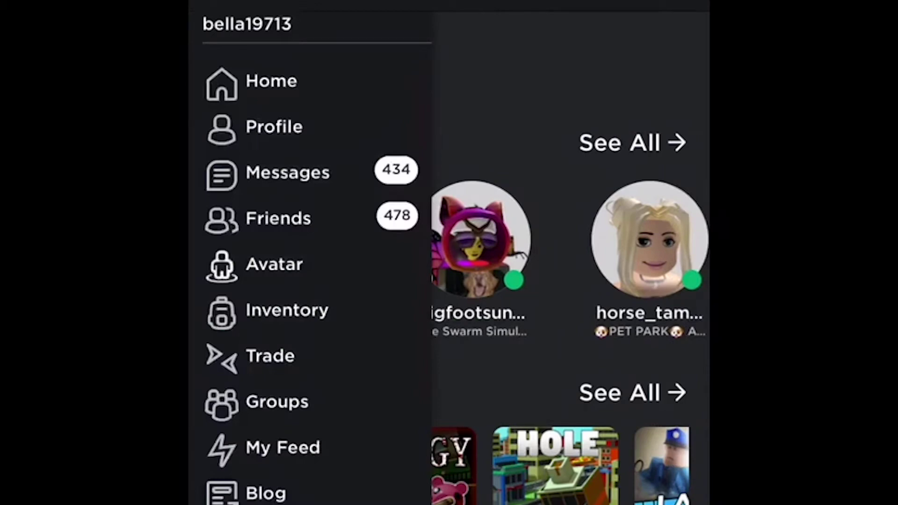
left_click(275, 264)
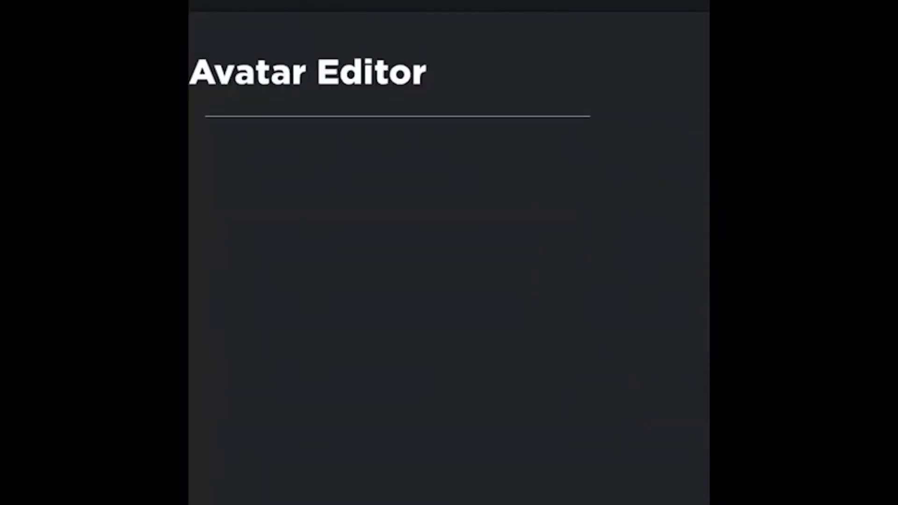
- Show the saved costumes under My Costumes in the Avatar Editor
scroll(449, 308, "right", 6)
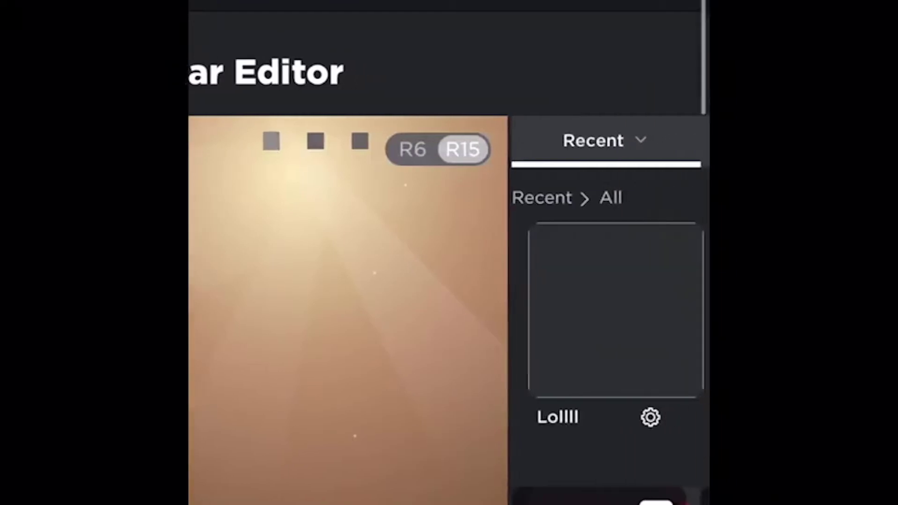
scroll(449, 308, "right", 10)
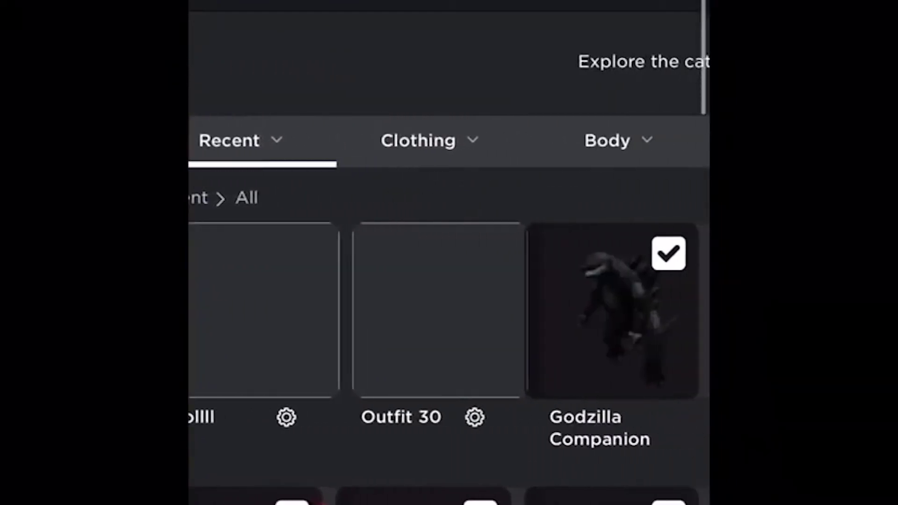
left_click(611, 140)
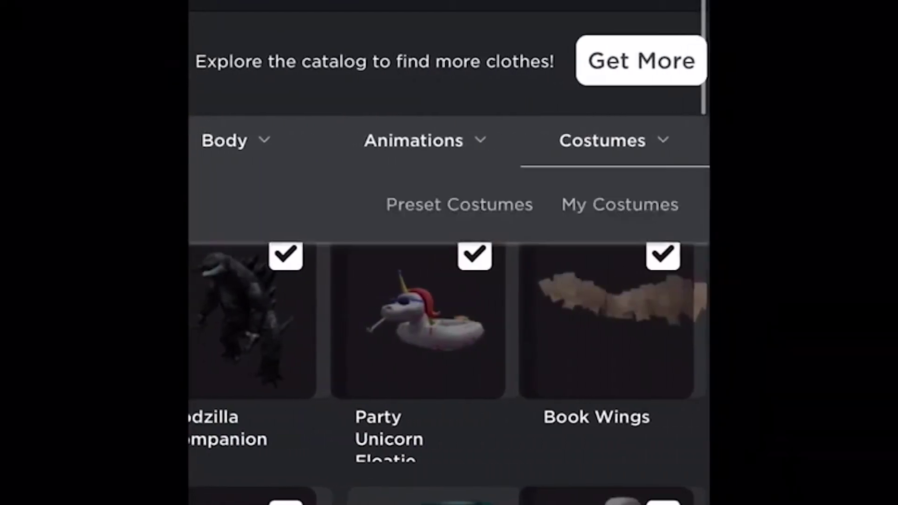
left_click(620, 204)
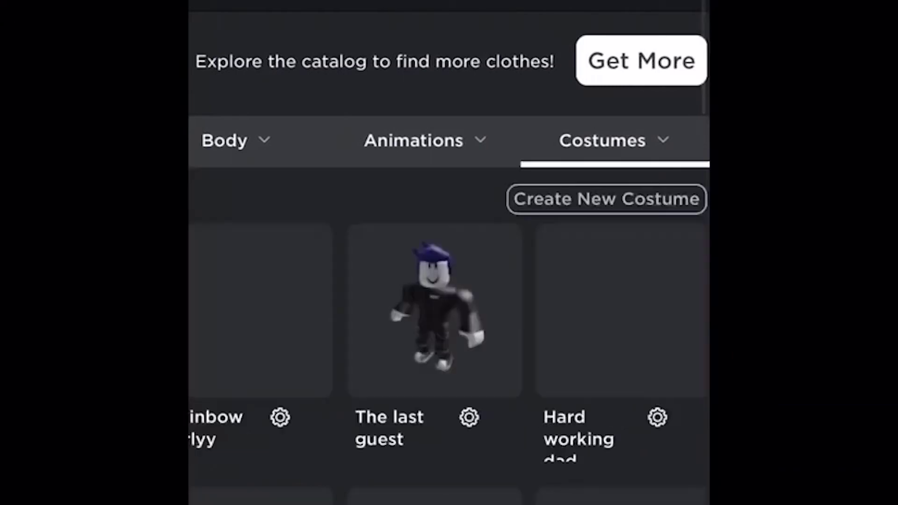
scroll(449, 308, "left", 5)
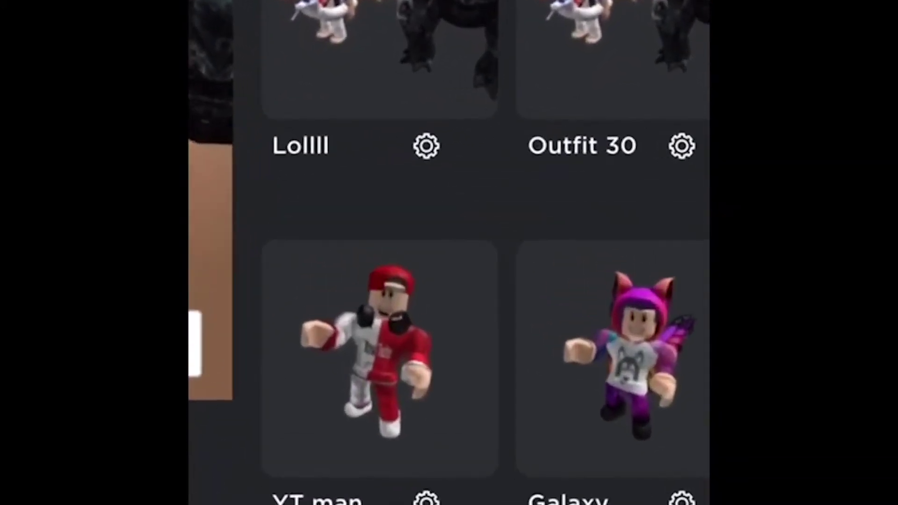
left_click(426, 146)
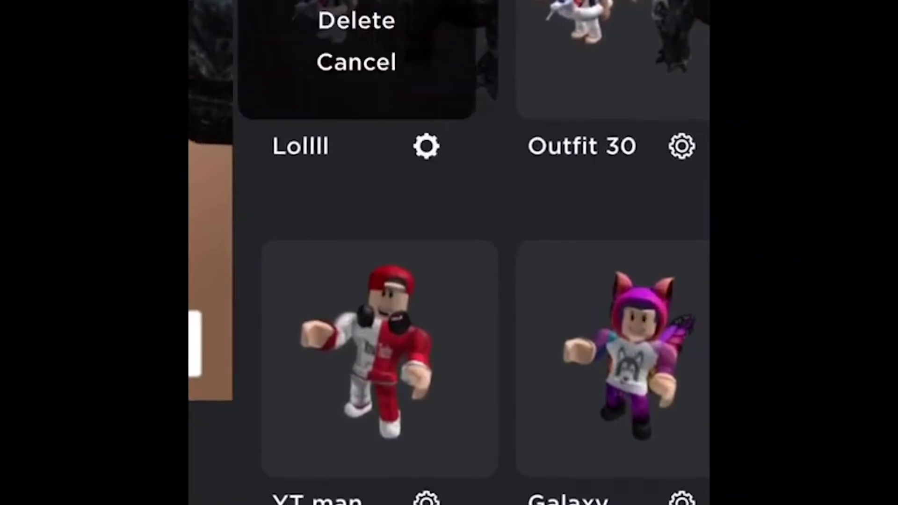
scroll(449, 252, "up", 3)
left_click(426, 280)
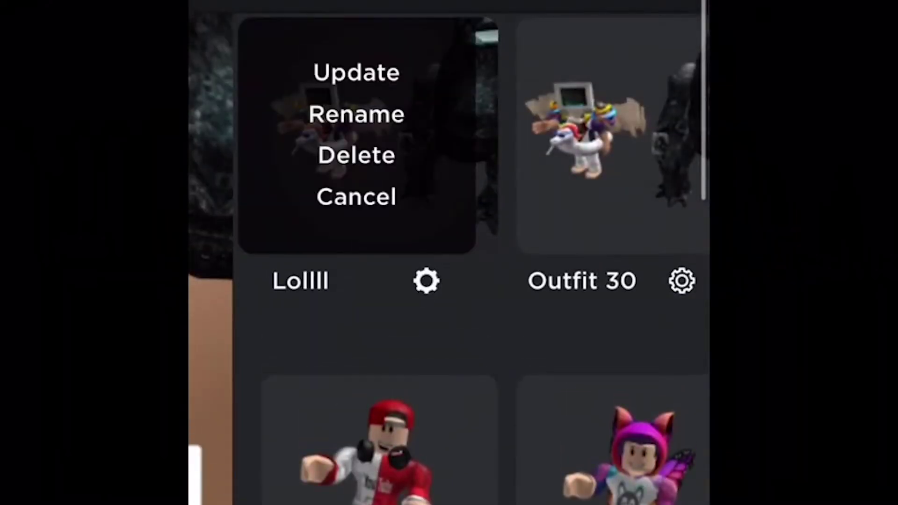
left_click(356, 196)
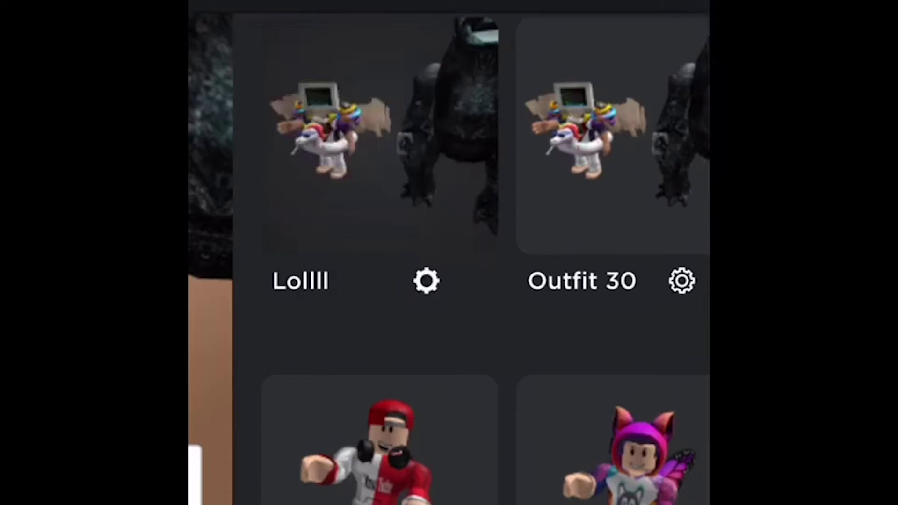
- Delete the costume named Lollll and confirm the deletion
left_click(426, 281)
left_click(355, 155)
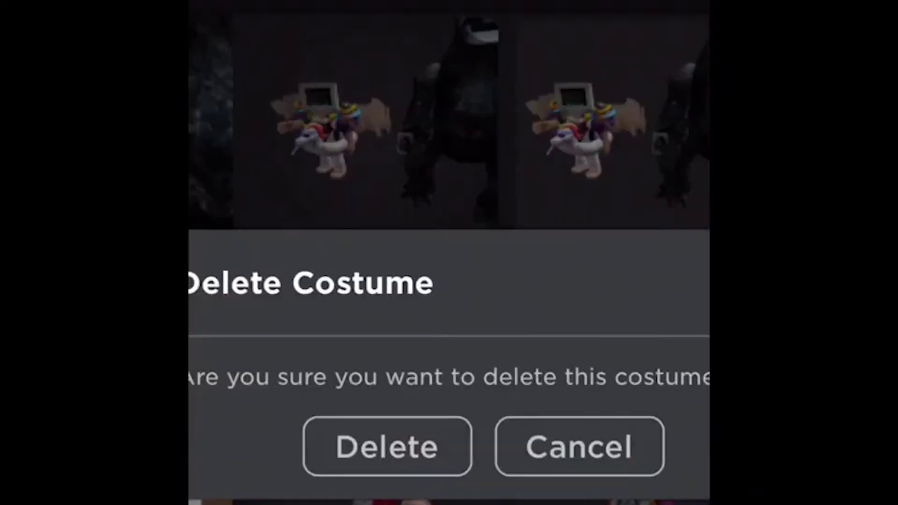
left_click(388, 446)
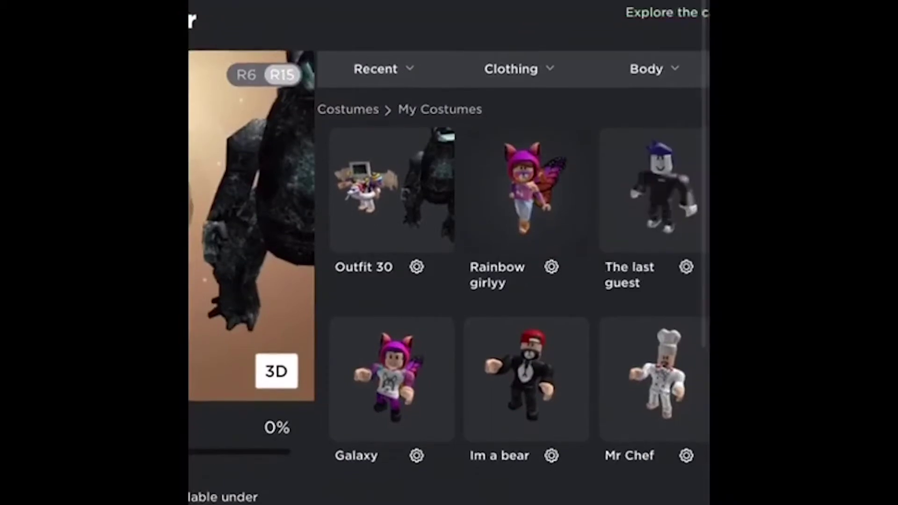
- Delete the Outfit 30 costume and confirm the deletion
left_click(417, 267)
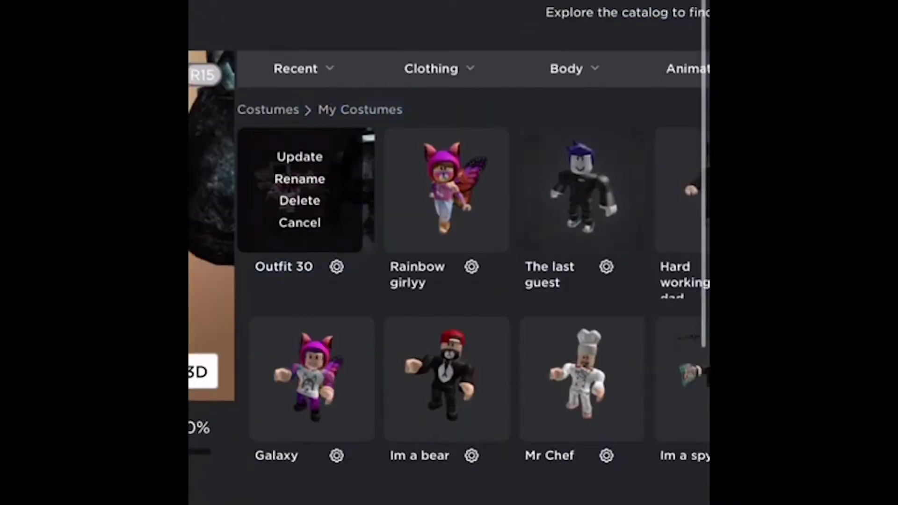
left_click(379, 201)
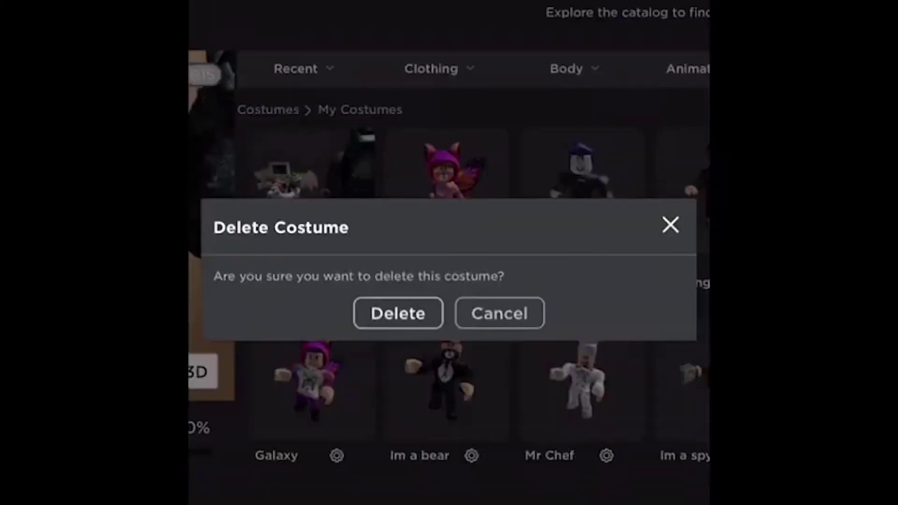
left_click(398, 314)
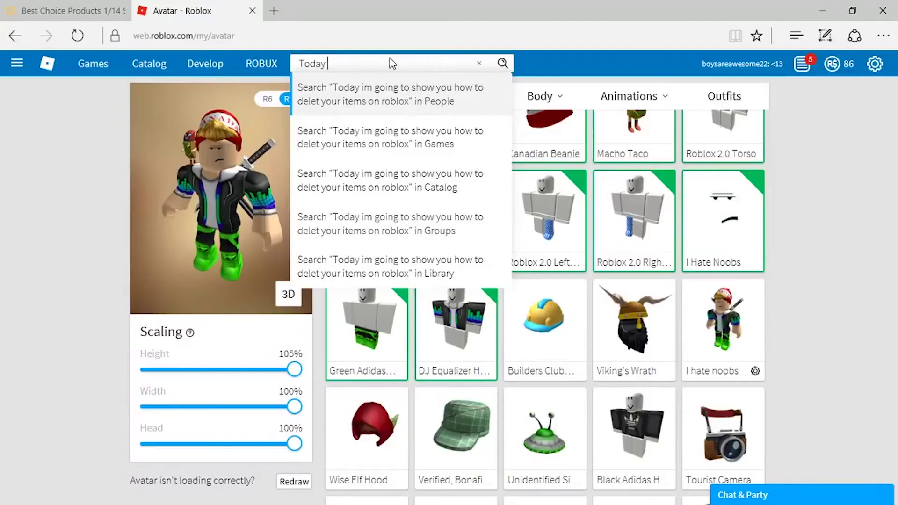
- Enter the note "forst right click on an item you dont want" in the site's search field
type("fors")
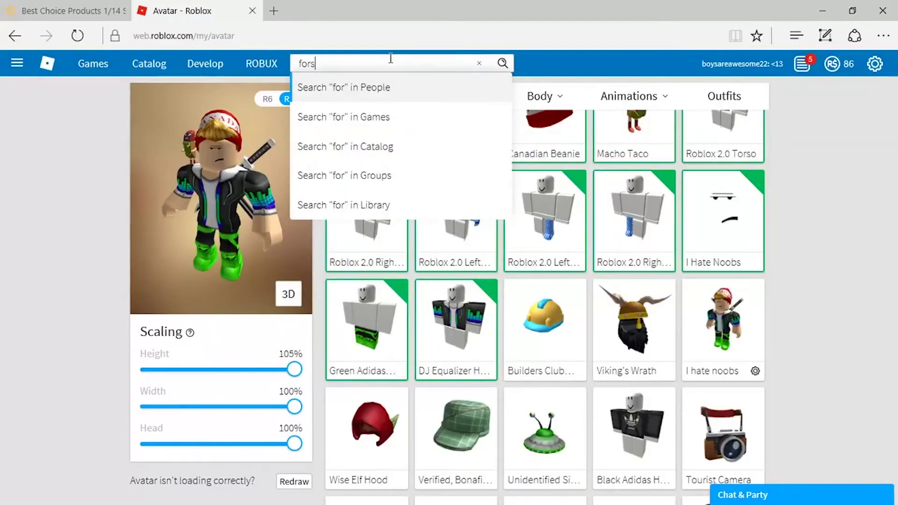
type("t ")
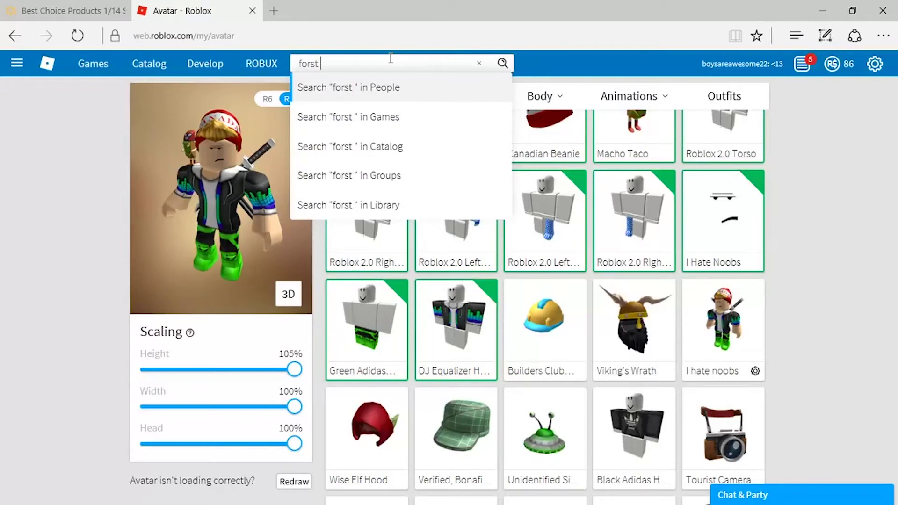
type("right click p")
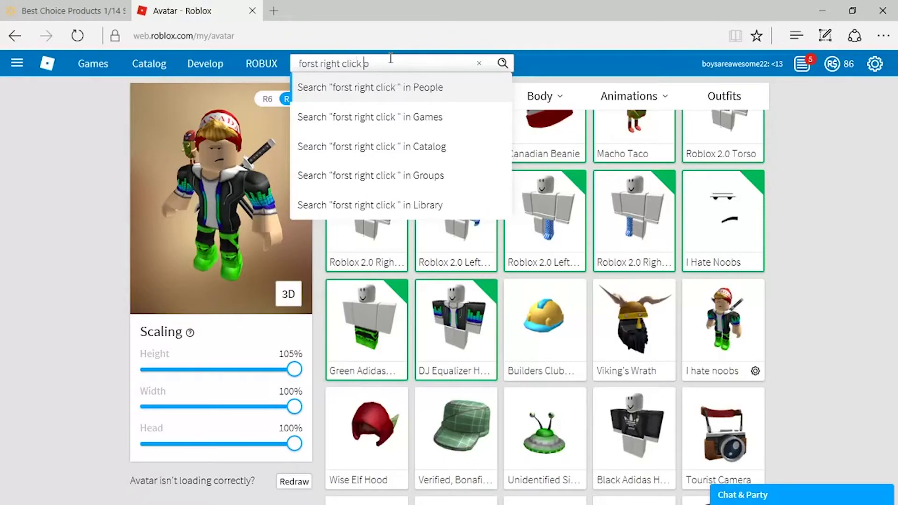
key("BackSpace")
type("on ")
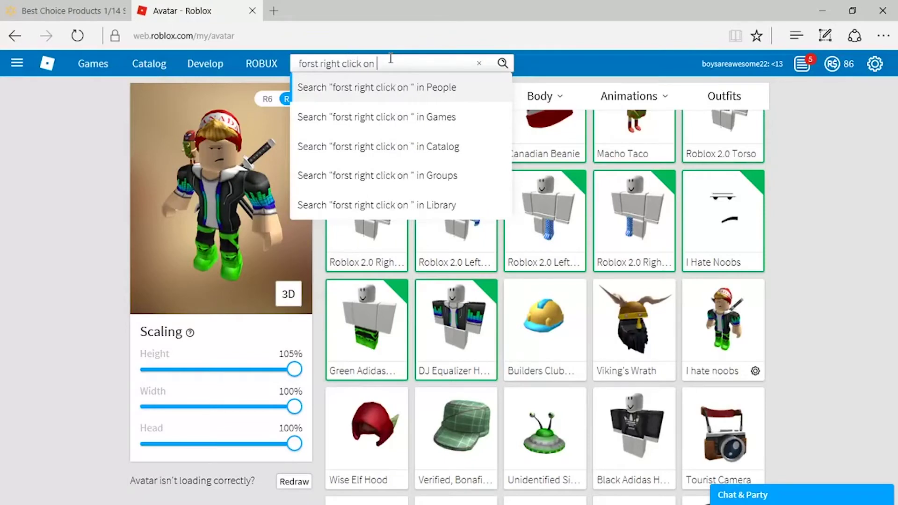
type("an item you don")
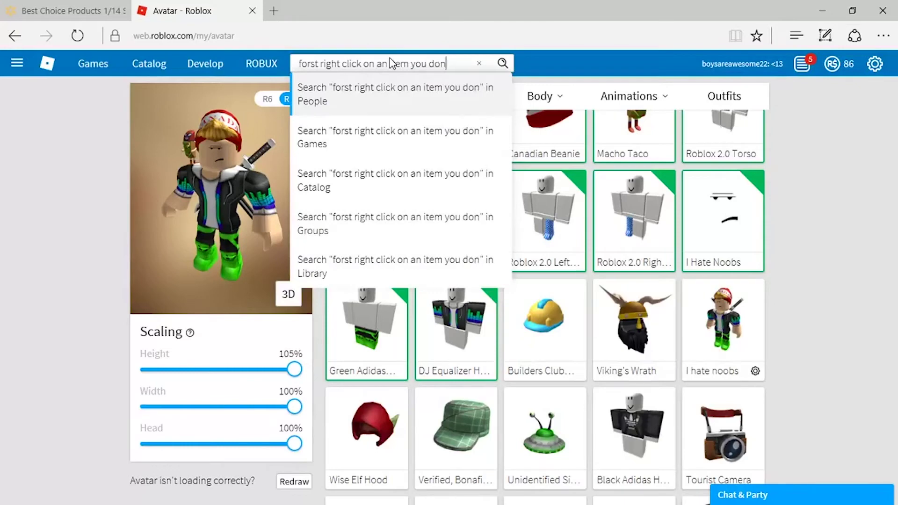
type("t want")
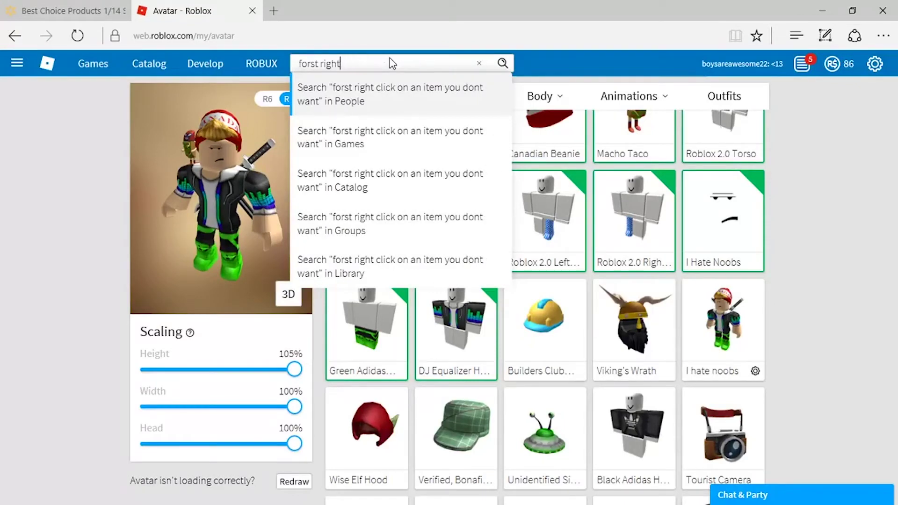
- Clear the note from the site's search field
key("BackSpace")
key("BackSpace")
key("BackSpace")
key("BackSpace")
key("BackSpace")
key("BackSpace")
key("BackSpace")
key("BackSpace")
key("BackSpace")
key("BackSpace")
key("BackSpace")
- Write the note "then click open link in new tab" in the site's search field and clear it again
right_click(565, 303)
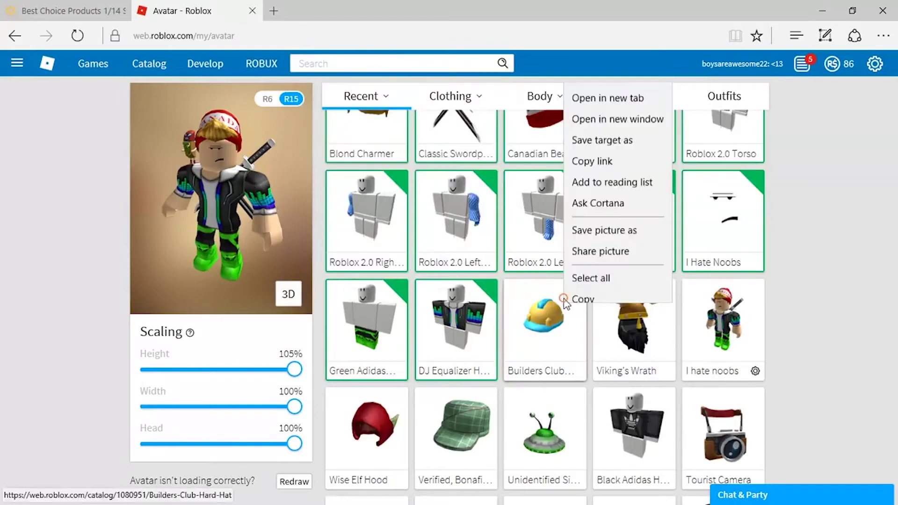
left_click(400, 54)
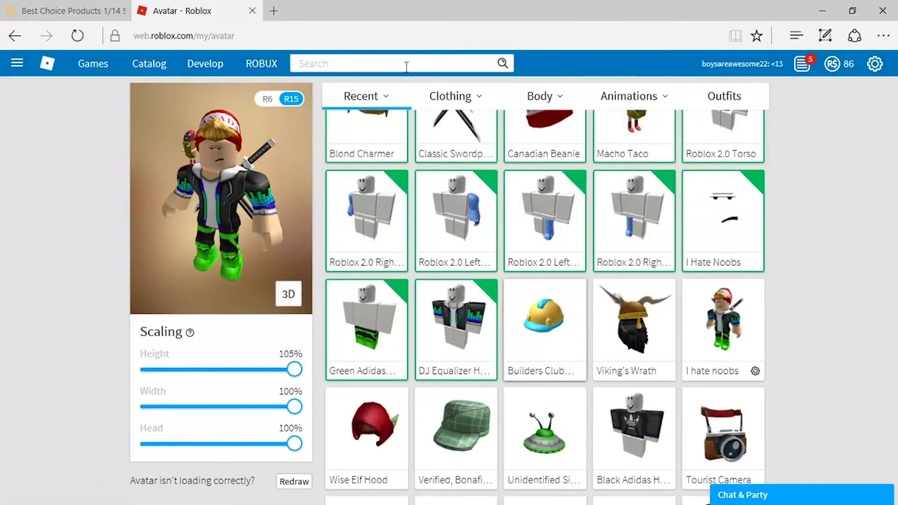
type("then")
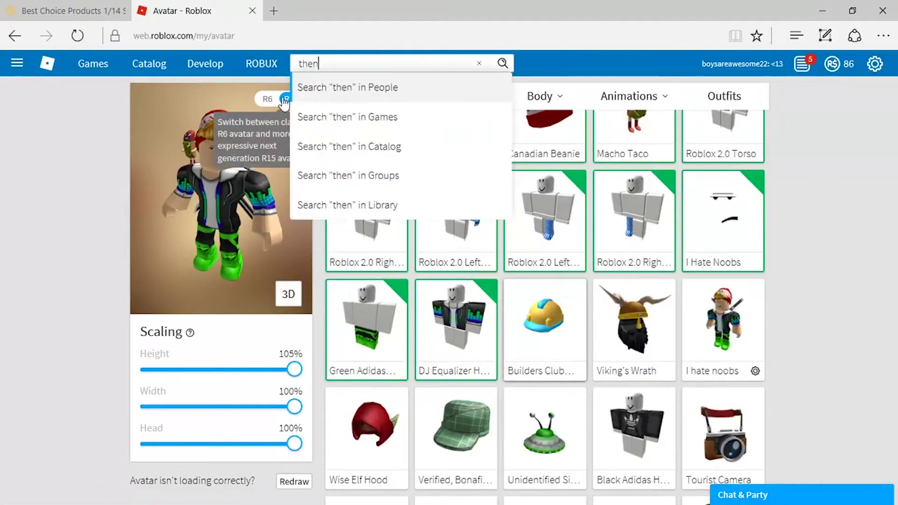
type(" cli")
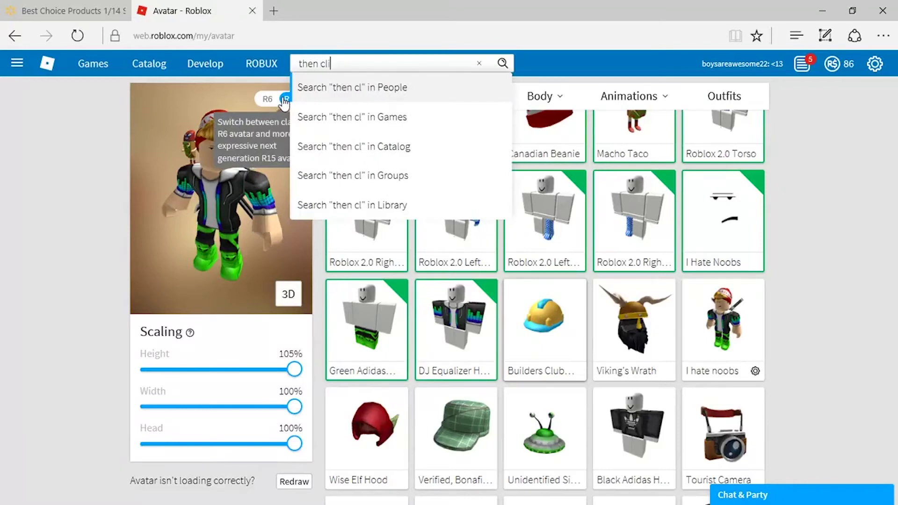
type("ck open")
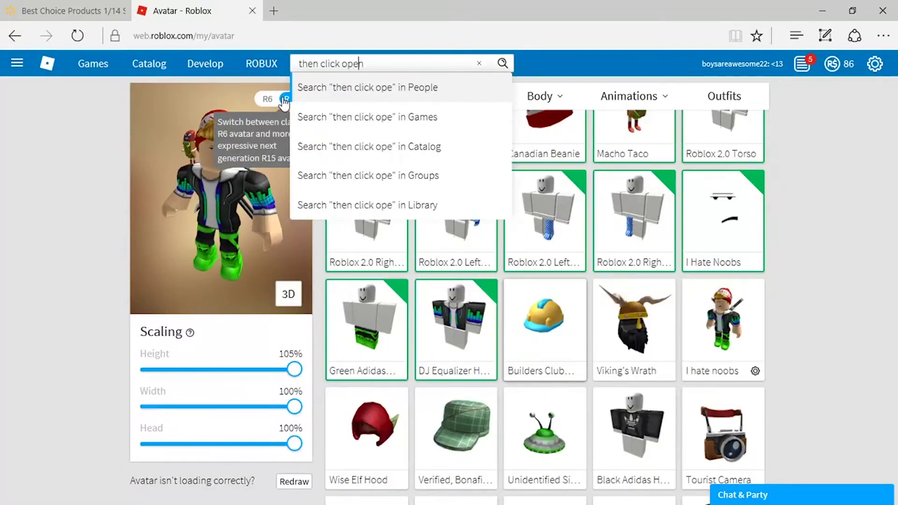
type(" link in")
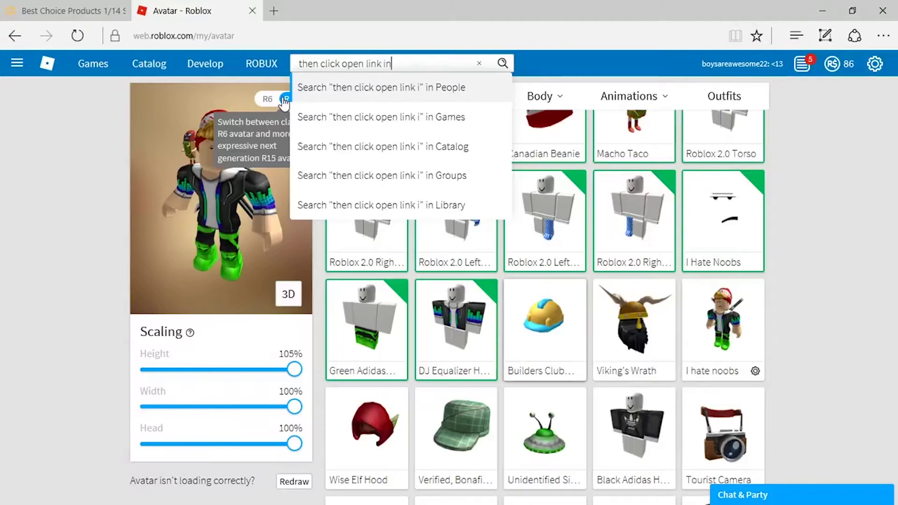
type(" new t")
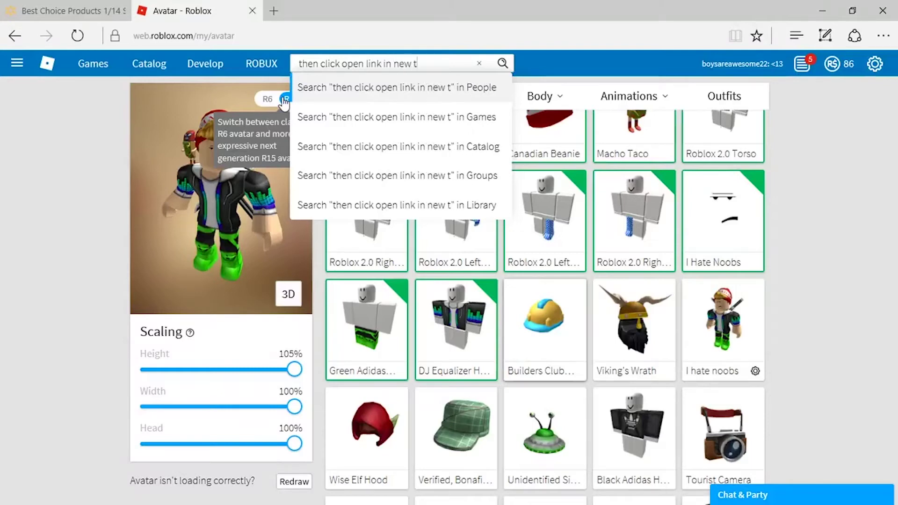
type("ab")
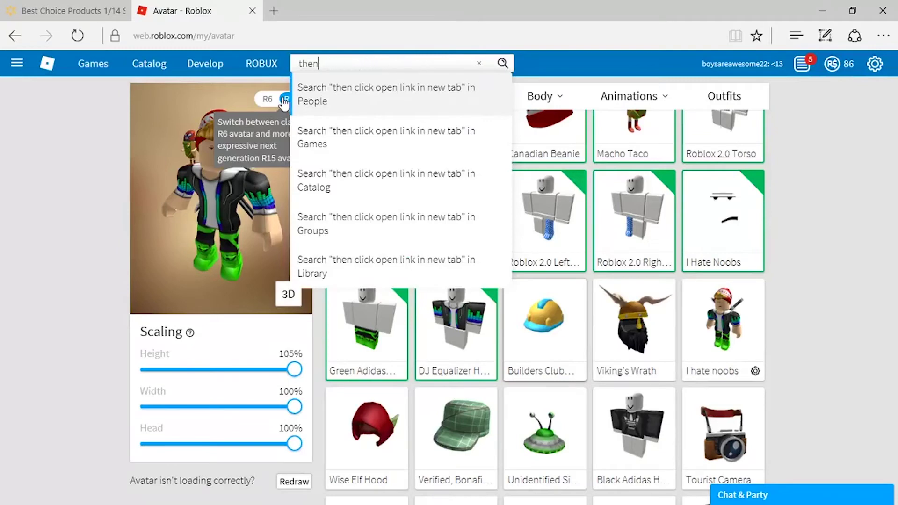
key("BackSpace")
key("BackSpace")
key("BackSpace")
key("BackSpace")
- Show the Builders Club Hard Hat's context options and enter the note "open in new tab sorry" in the site's search field
right_click(532, 316)
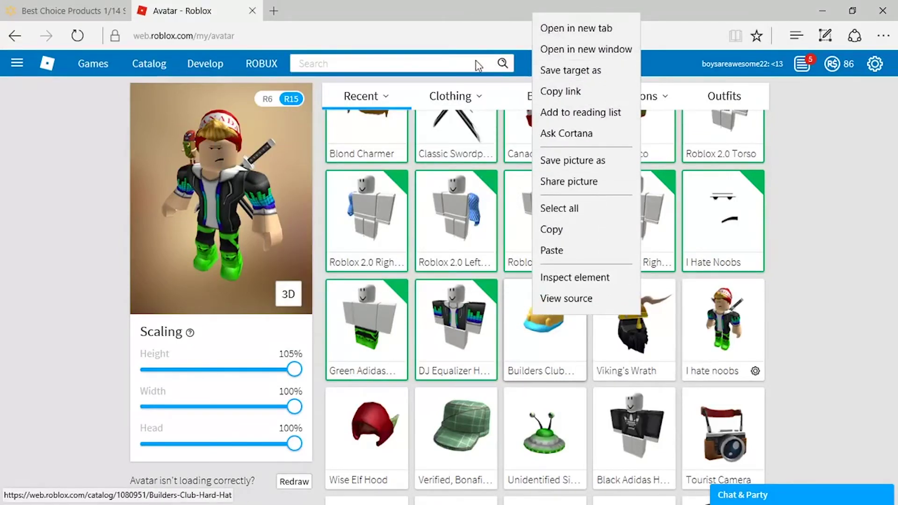
left_click(430, 62)
type("o")
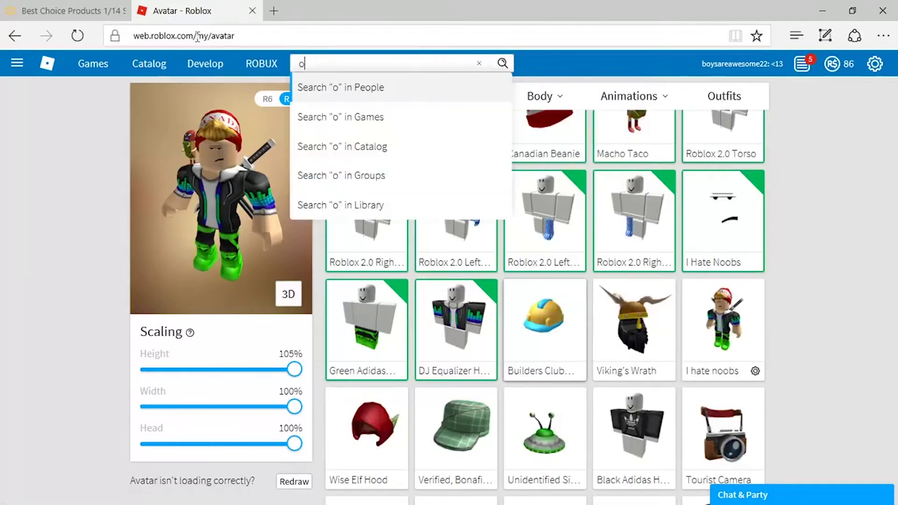
type("pen in ne")
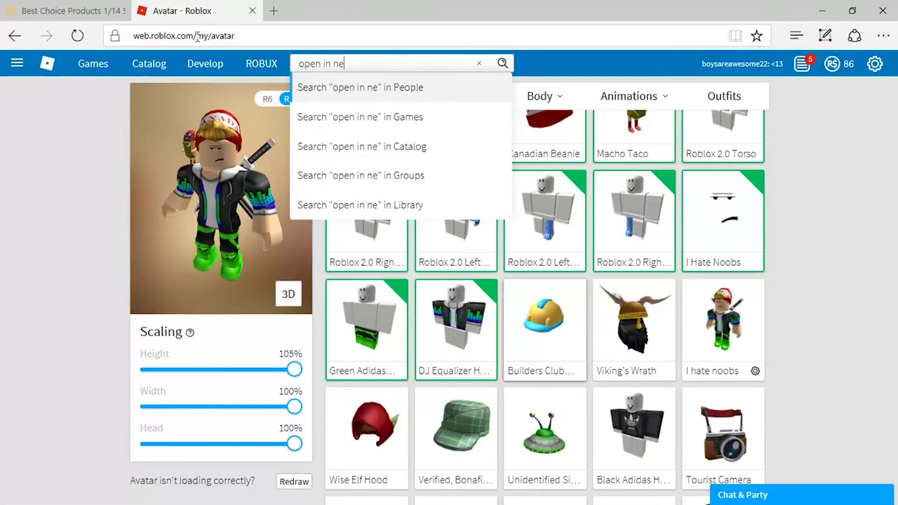
type("w tab")
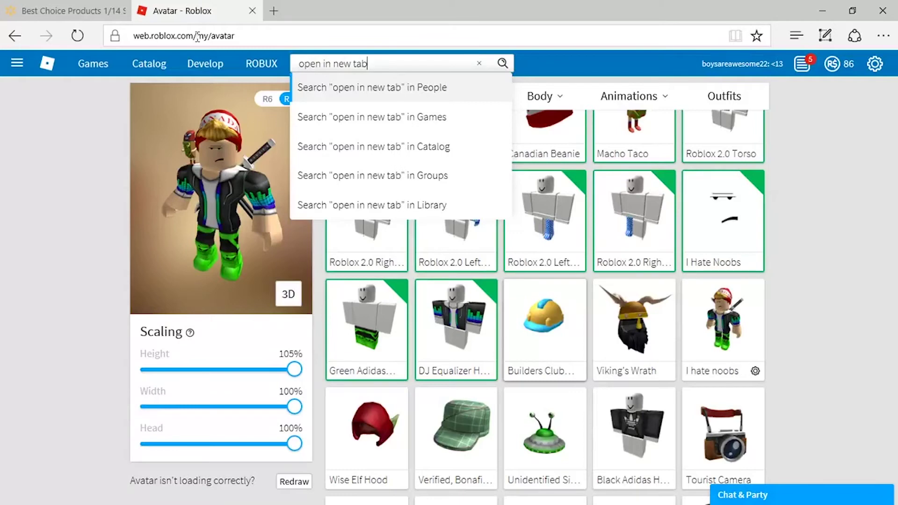
type(" sorry")
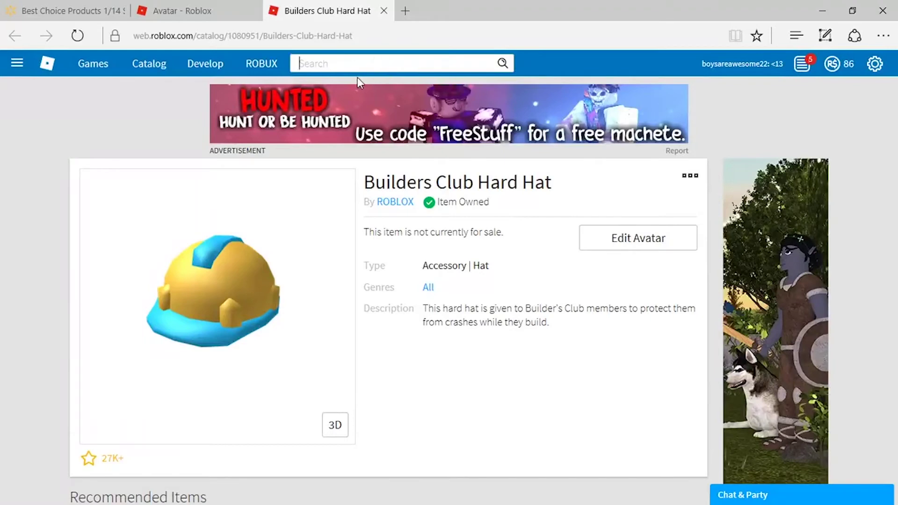
- Enter the note "now click the three boxes" in the search field of the Builders Club Hard Hat page
type("now cli")
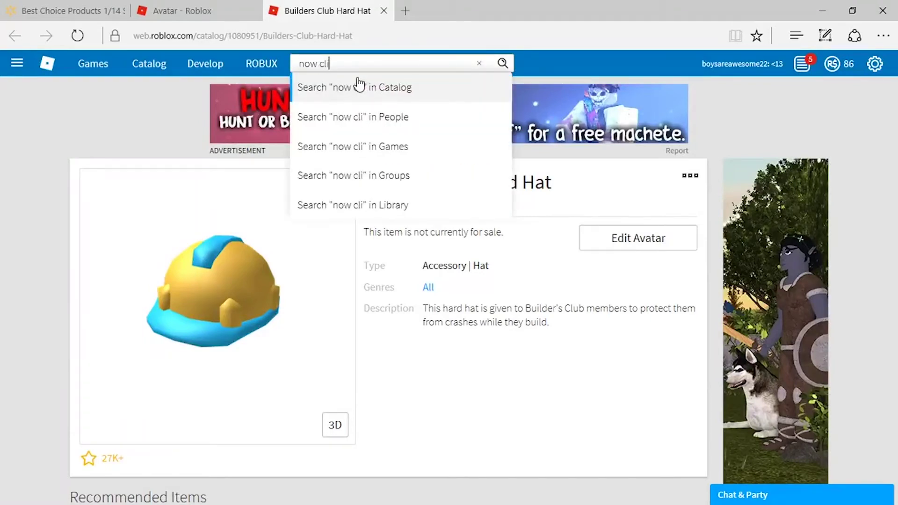
type("ck the tre")
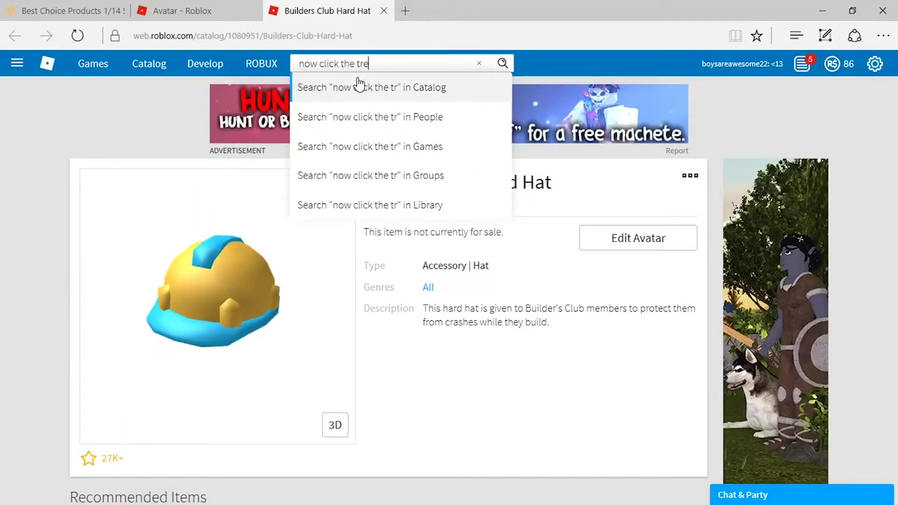
key("BackSpace")
key("BackSpace")
type("h")
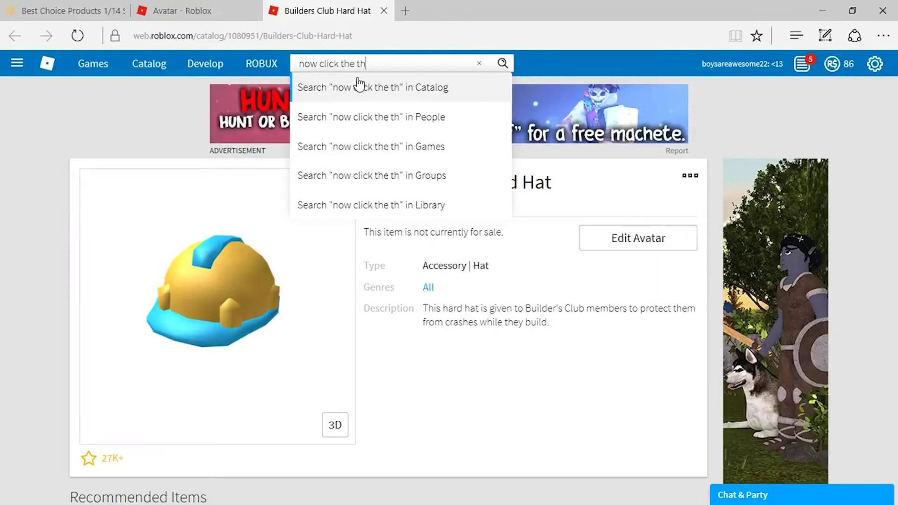
type("ree")
key("BackSpace")
key("BackSpace")
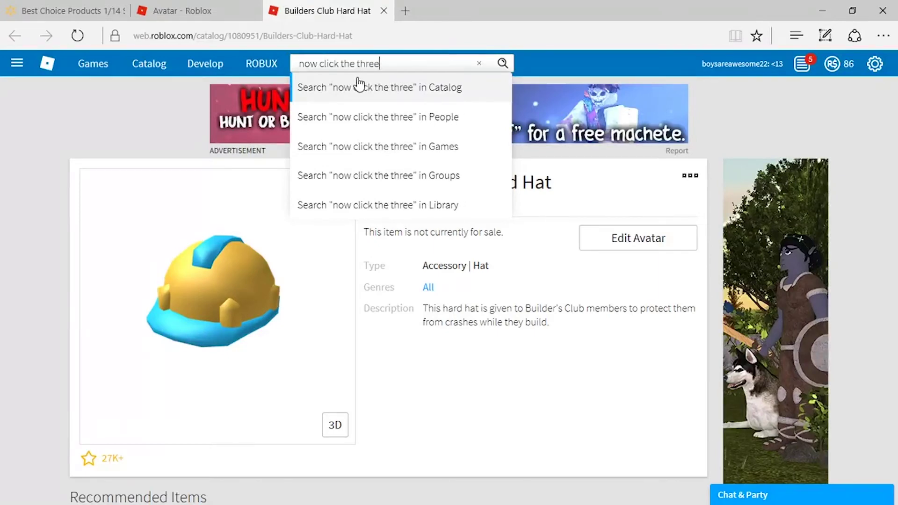
type("o")
key("BackSpace")
type("boxes")
- Clear the note about the three boxes from the search field
key("BackSpace")
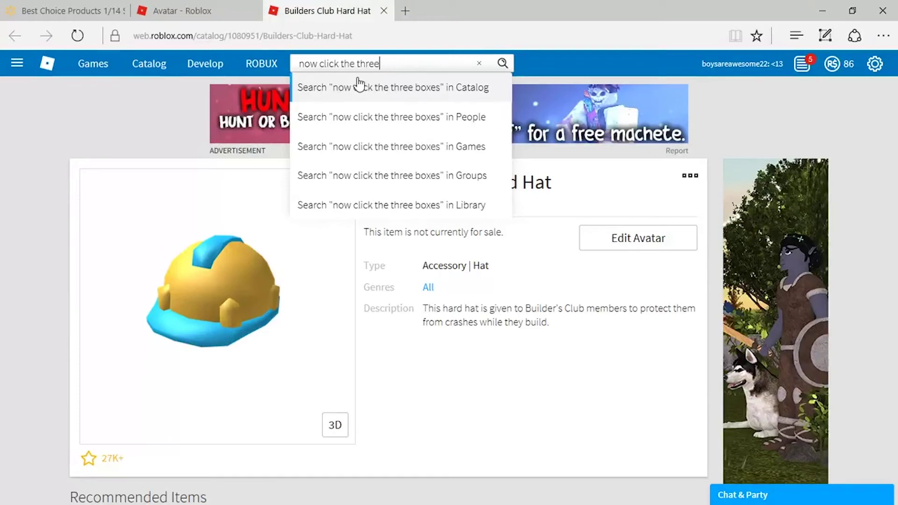
key("BackSpace")
key("BackSpace")
key("BackSpace")
key("BackSpace")
key("BackSpace")
key("BackSpace")
key("BackSpace")
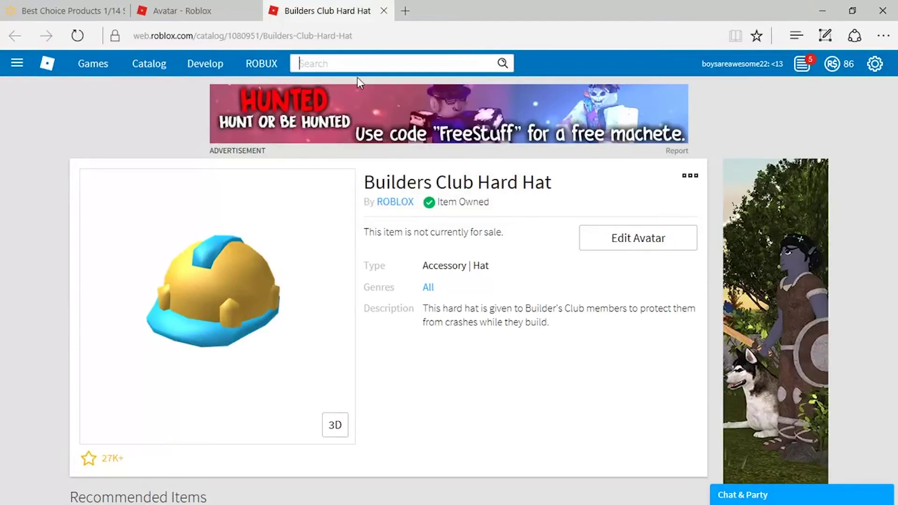
- Show the hat's item options and enter the note "then click delet an" in the site's search field
left_click(690, 178)
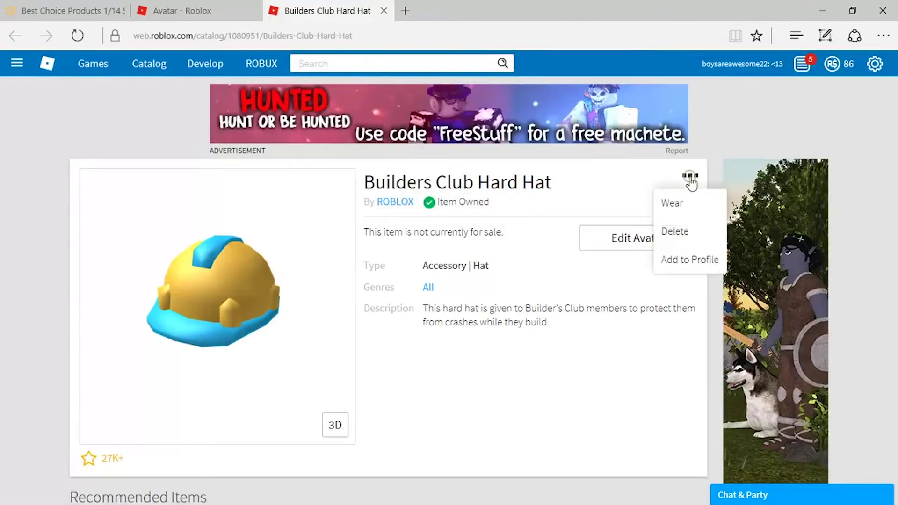
left_click(357, 66)
type("then ")
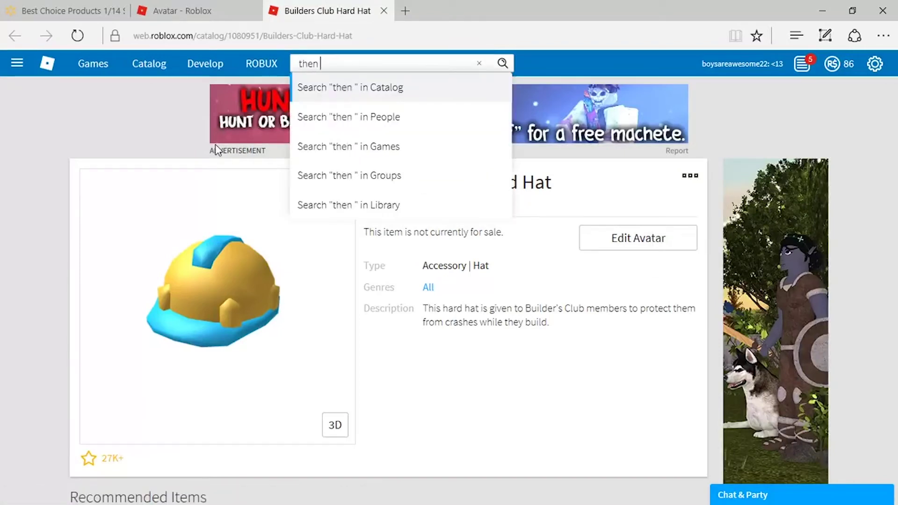
type("click")
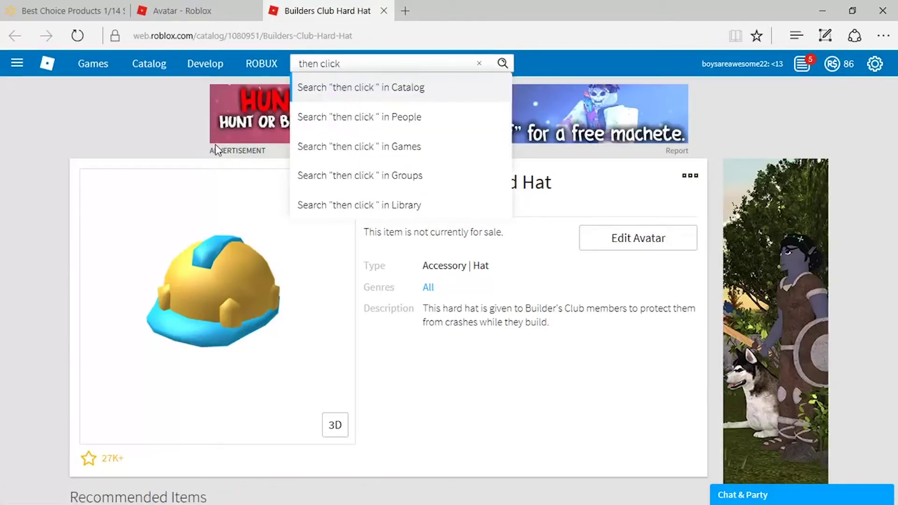
type(" delet")
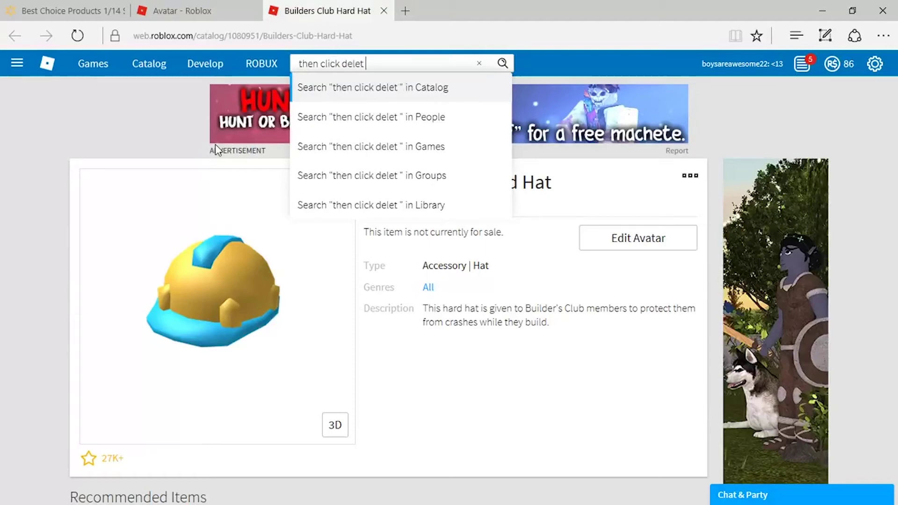
type(" an")
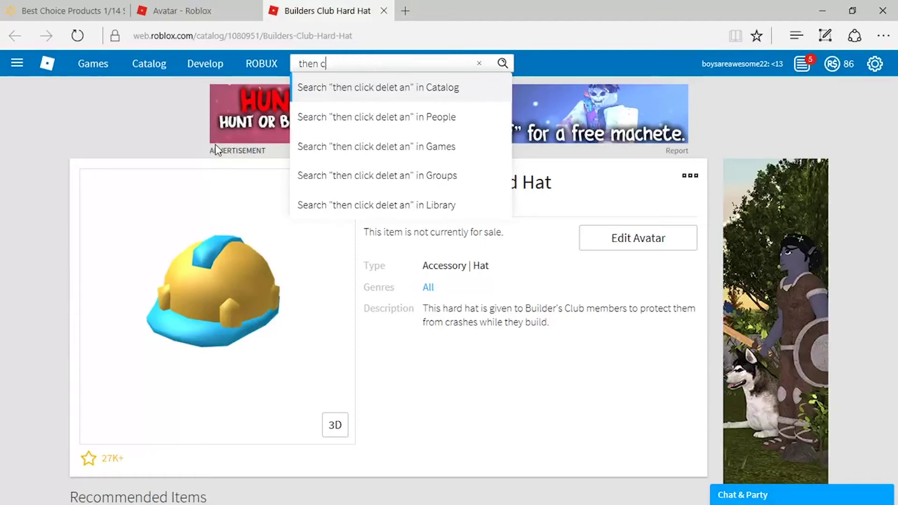
- Clear the note about deleting from the search field
key("BackSpace")
key("BackSpace")
key("BackSpace")
key("BackSpace")
key("BackSpace")
key("BackSpace")
- Delete the Builders Club Hard Hat from the inventory and confirm the deletion
left_click(694, 177)
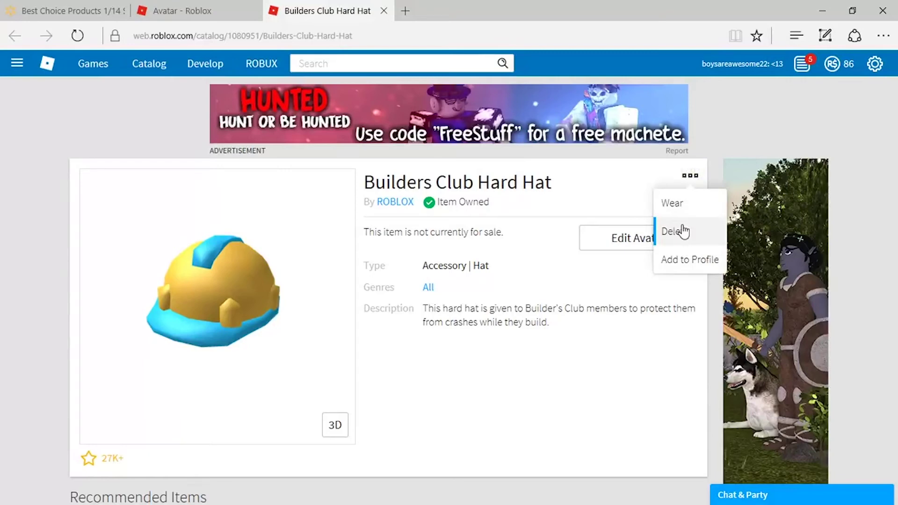
left_click(682, 226)
left_click(402, 319)
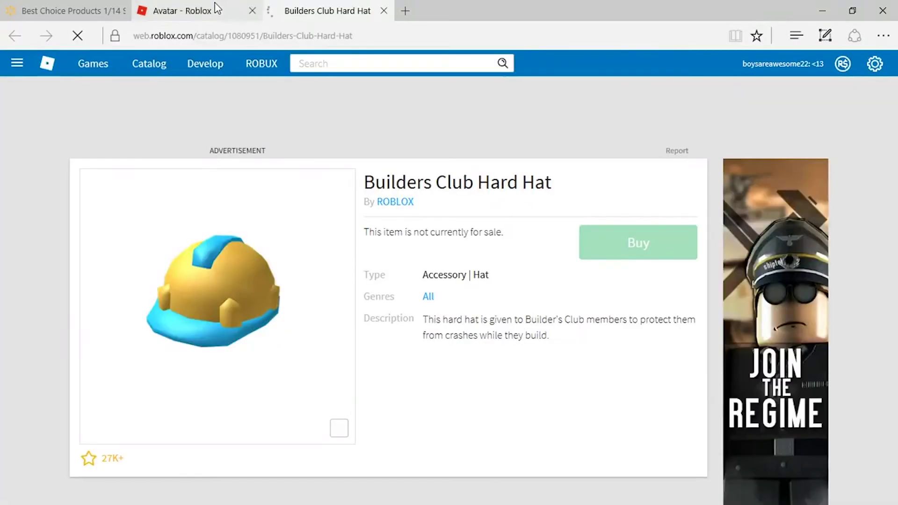
- Return to the avatar editor page and enter the note "now refresh the page" in the site's search field
left_click(217, 8)
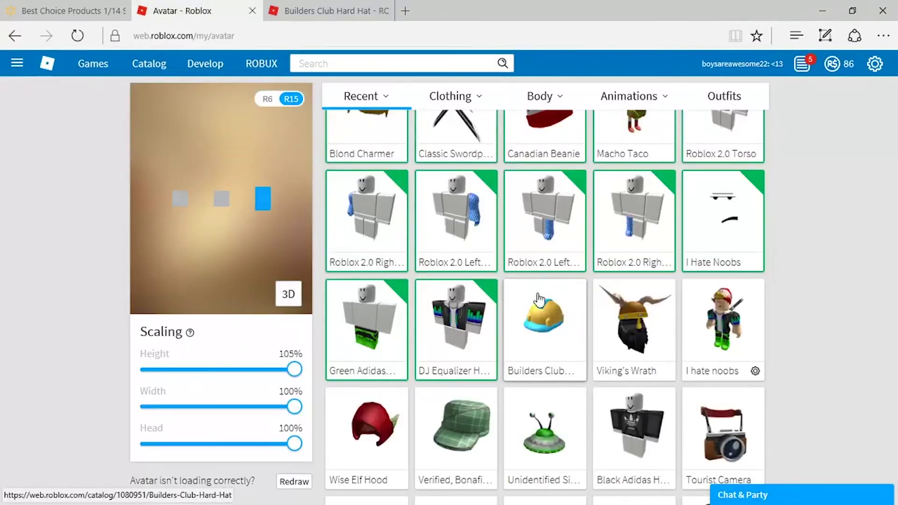
left_click(388, 61)
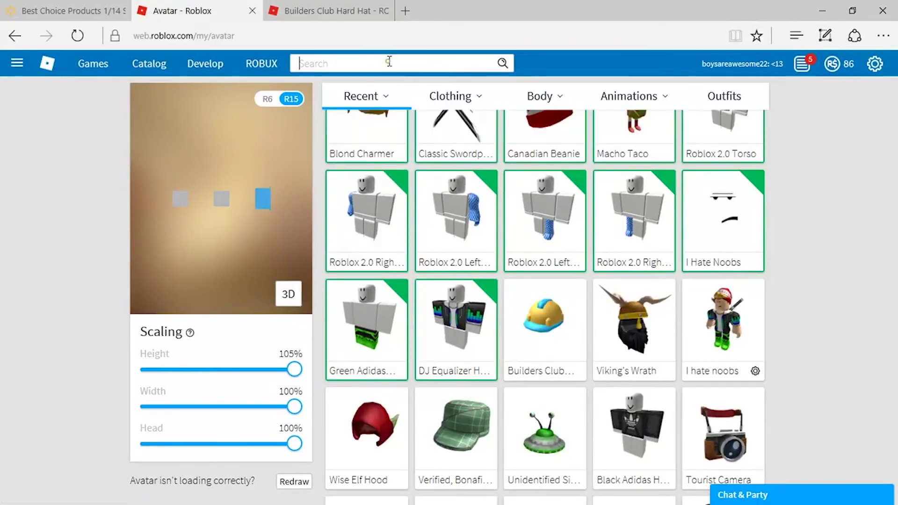
type("now ")
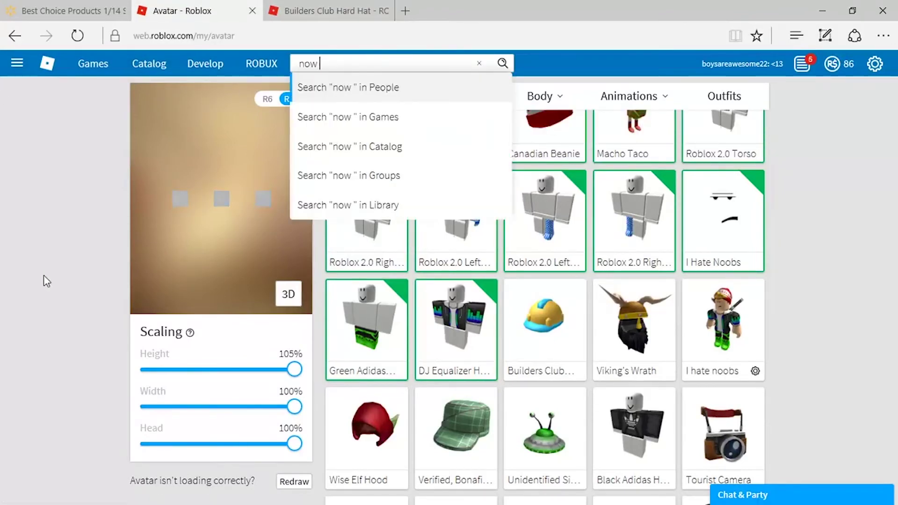
type("refresh the pag")
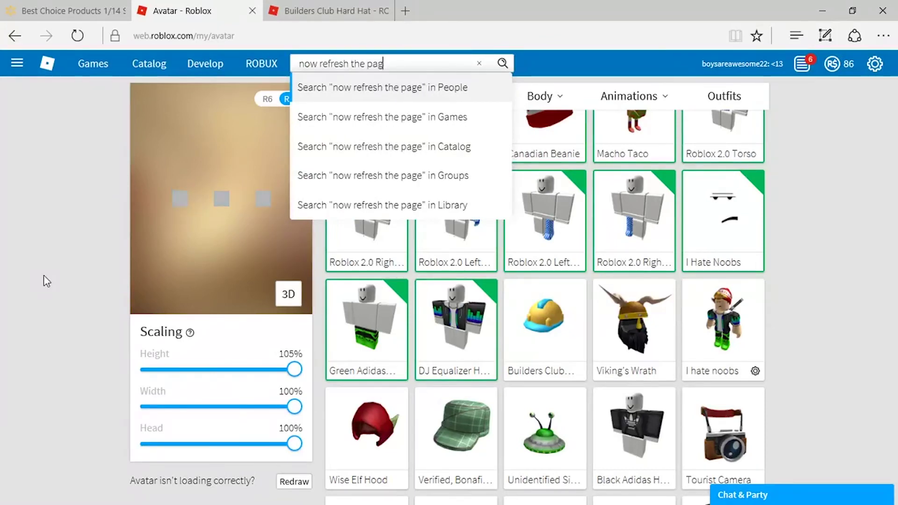
- Clear the note from the search field and reload the avatar editor page
key("BackSpace")
key("BackSpace")
key("BackSpace")
key("BackSpace")
key("BackSpace")
key("BackSpace")
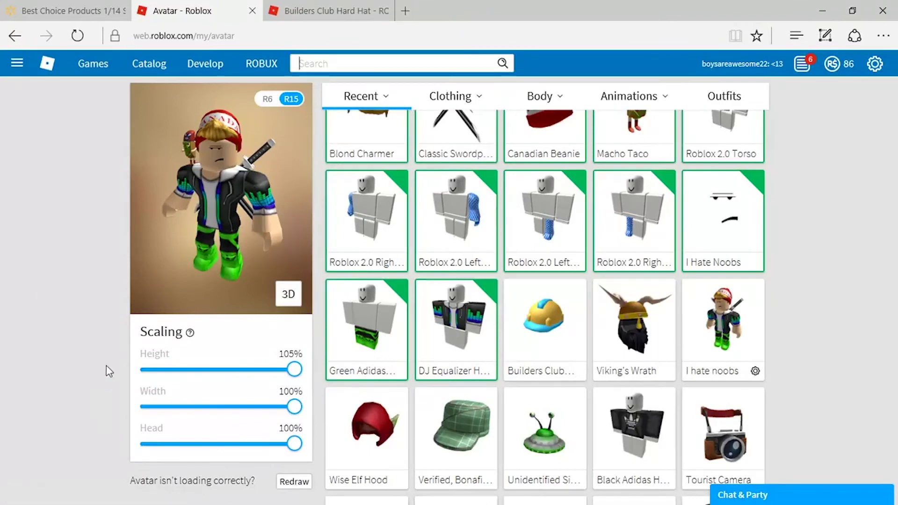
left_click(78, 41)
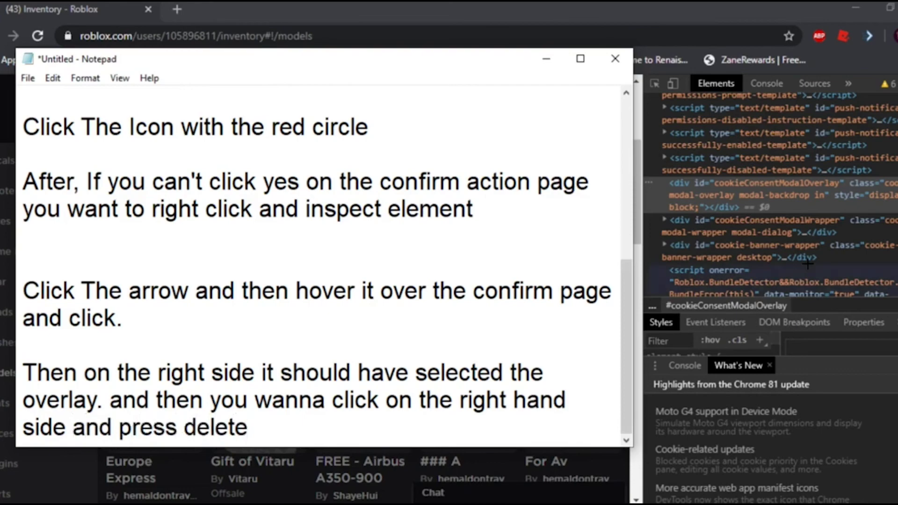
- Delete the cookieConsentModalOverlay element from the inventory page's code to free the Confirm Action dialog
left_click(733, 191)
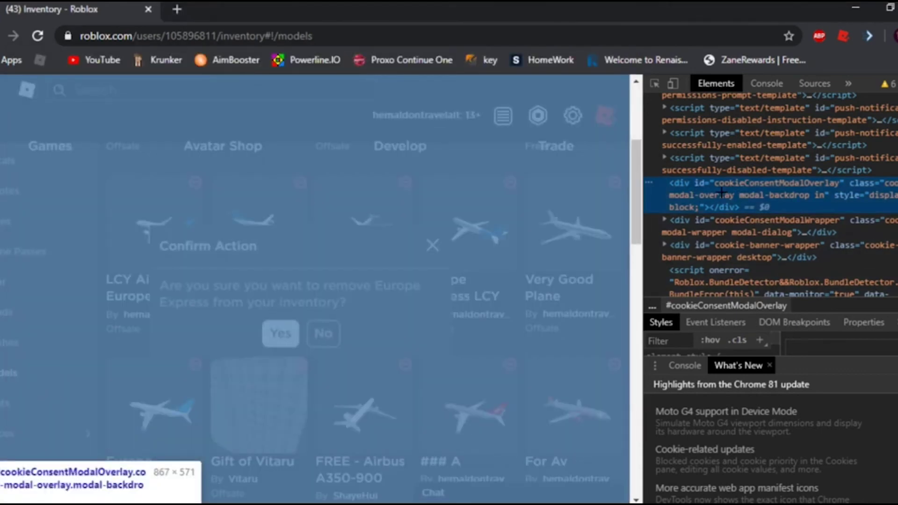
key("Delete")
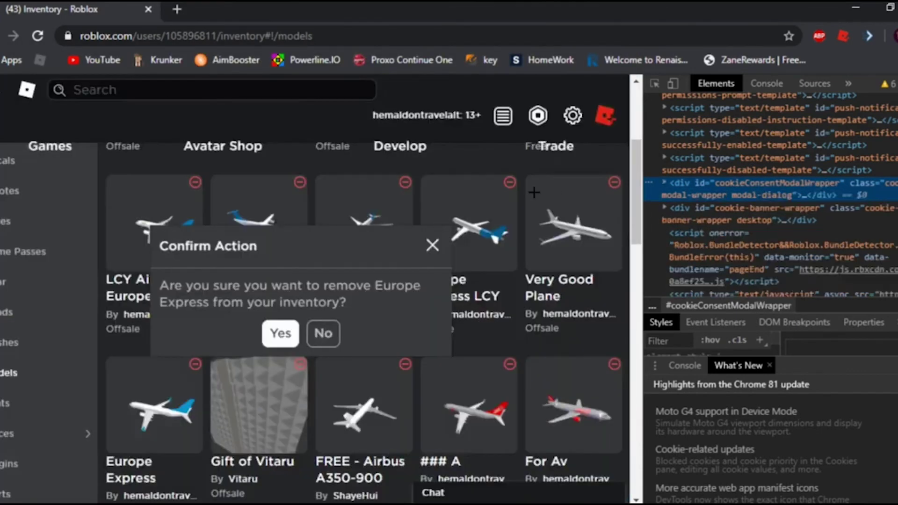
left_click(301, 268)
- Switch to Notepad and extend the instructions with "after you can just close out of it" and a new line "And Now you can"
left_click(528, 504)
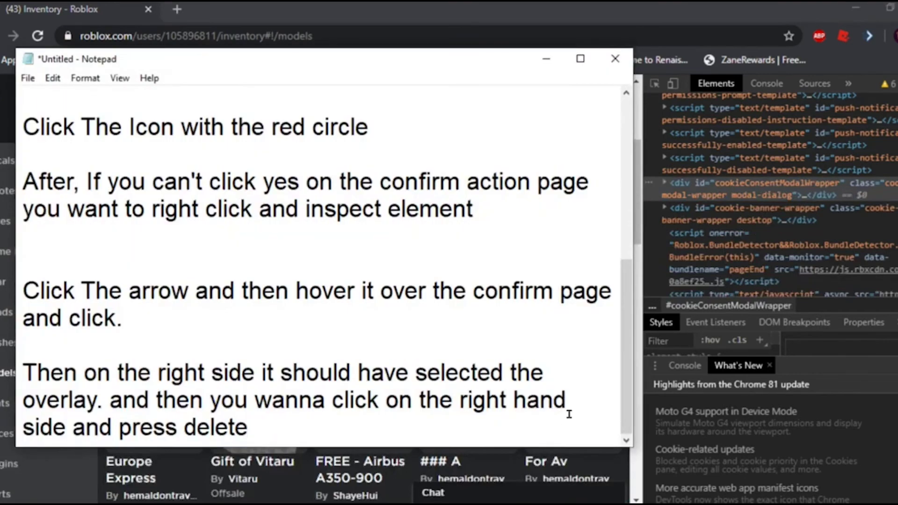
type("after you can ")
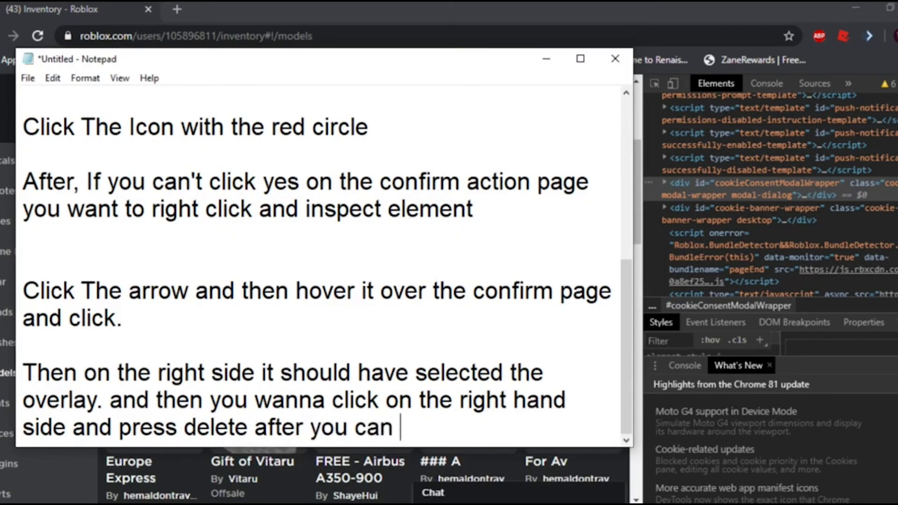
type("just close ")
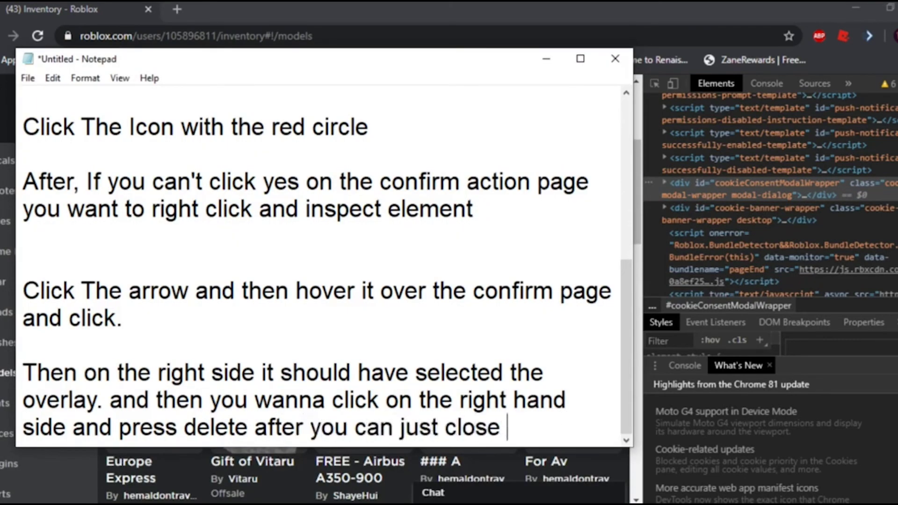
type("ou")
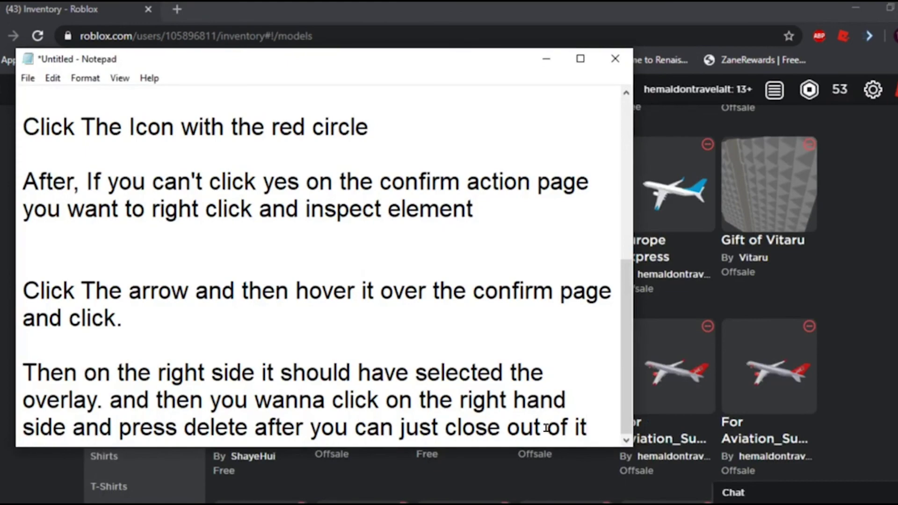
type("nd Now you can")
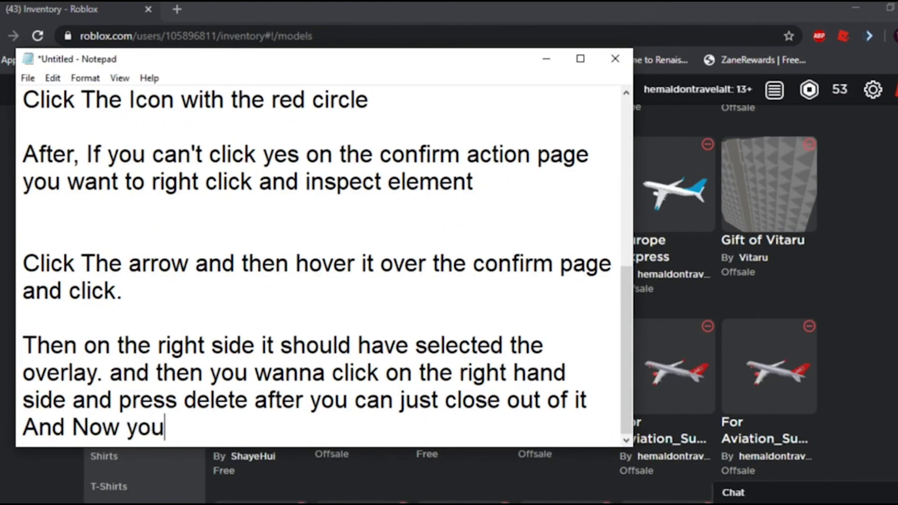